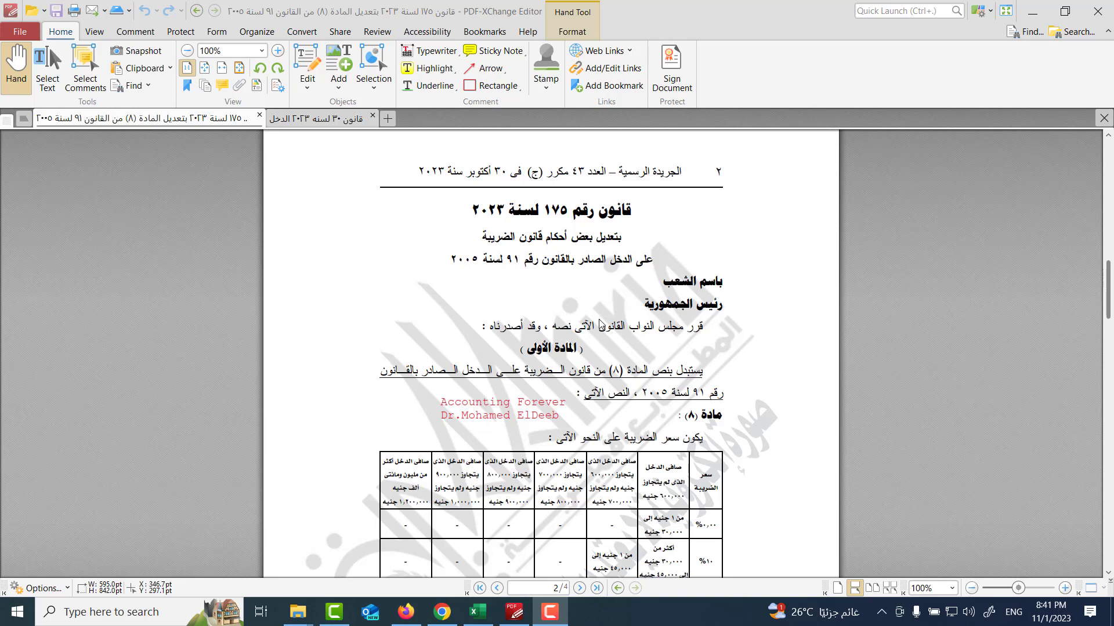
- Enlarge Law 175 of 2023 to 150% at its Article 8 table and locate the tax bracket table in the Law 30 of 2023 document
{"action": "scroll", "coordinate": [696, 371], "scroll_direction": "up", "scroll_amount": 2, "text": "ctrl"}
{"action": "scroll", "coordinate": [787, 409], "scroll_direction": "down", "scroll_amount": 3}
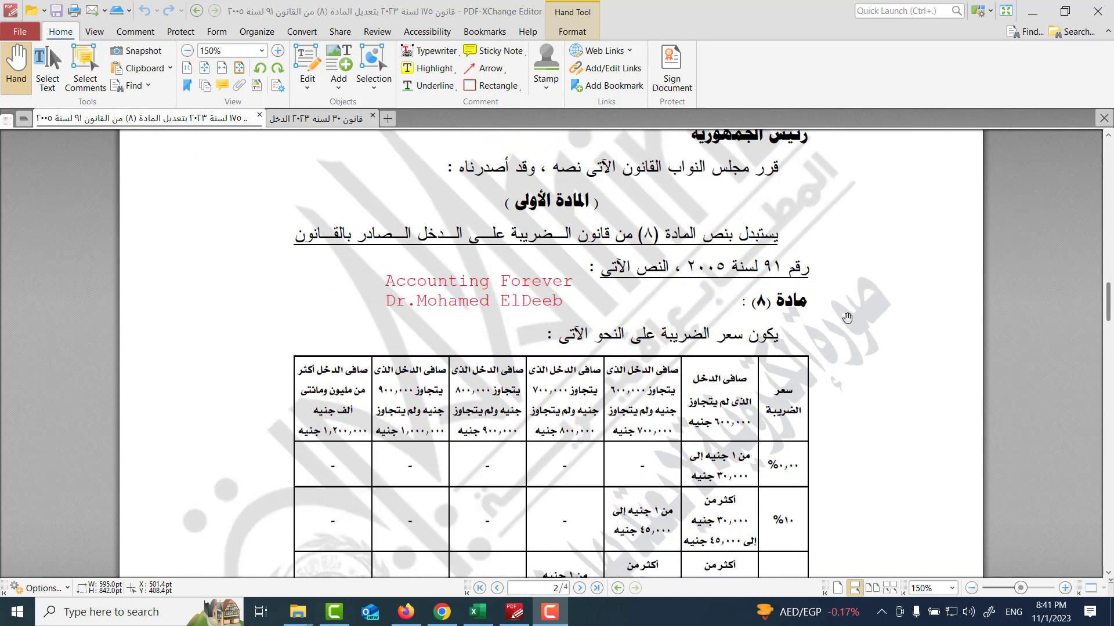
{"action": "left_click", "coordinate": [351, 120]}
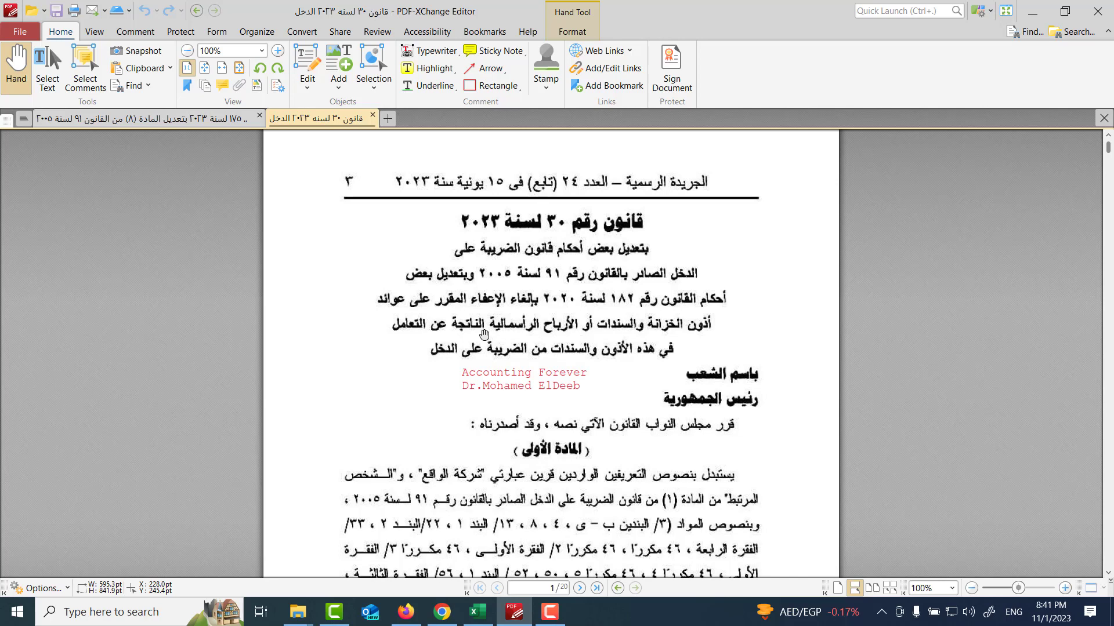
{"action": "scroll", "coordinate": [654, 387], "scroll_direction": "down", "scroll_amount": 2}
{"action": "scroll", "coordinate": [654, 387], "scroll_direction": "down", "scroll_amount": 10}
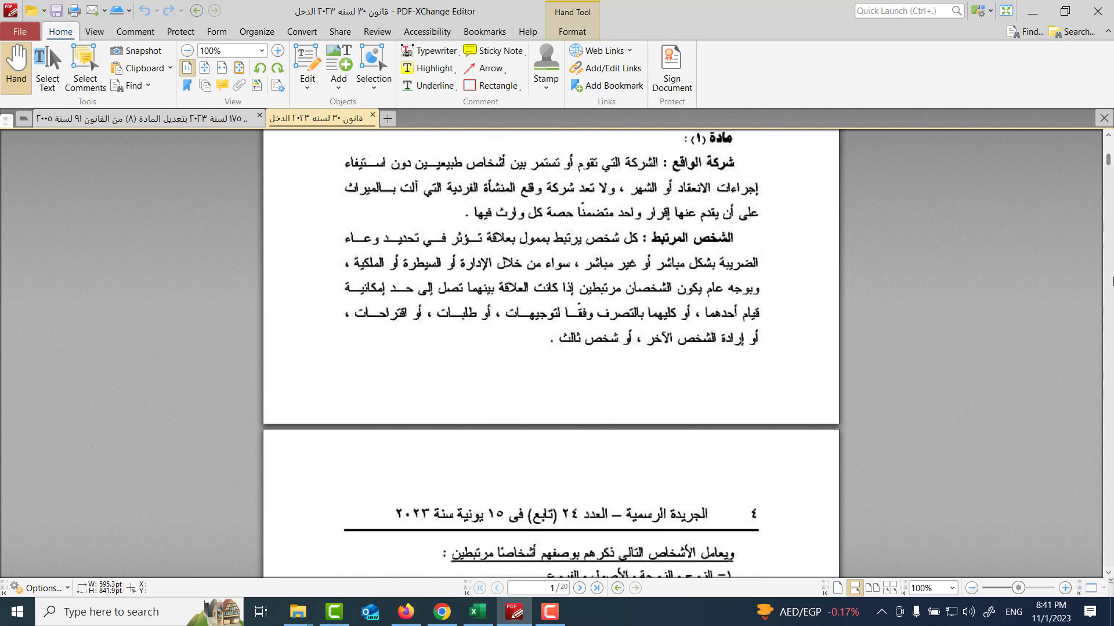
{"action": "left_click_drag", "start_coordinate": [1109, 166], "coordinate": [1112, 232]}
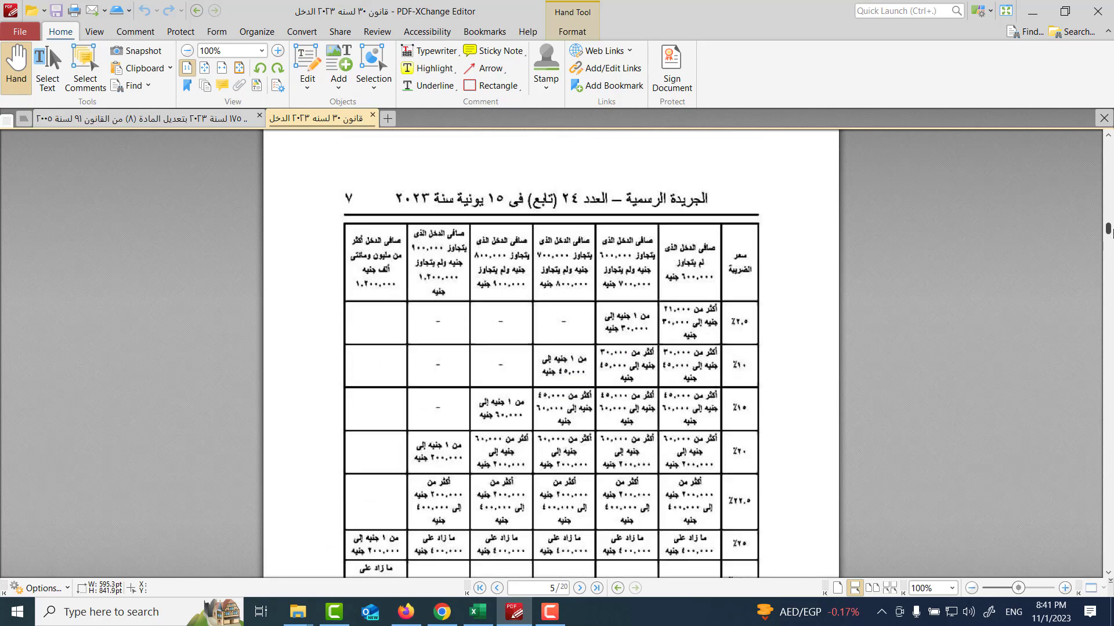
{"action": "scroll", "coordinate": [741, 315], "scroll_direction": "up", "scroll_amount": 5}
{"action": "scroll", "coordinate": [740, 315], "scroll_direction": "down", "scroll_amount": 3}
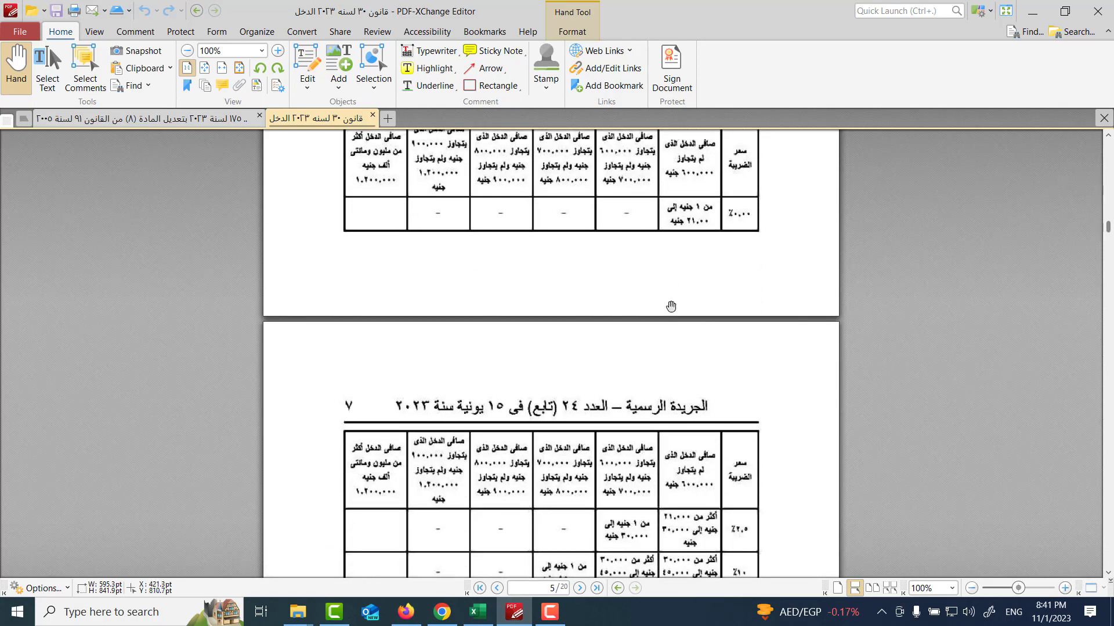
{"action": "scroll", "coordinate": [714, 461], "scroll_direction": "up", "scroll_amount": 1}
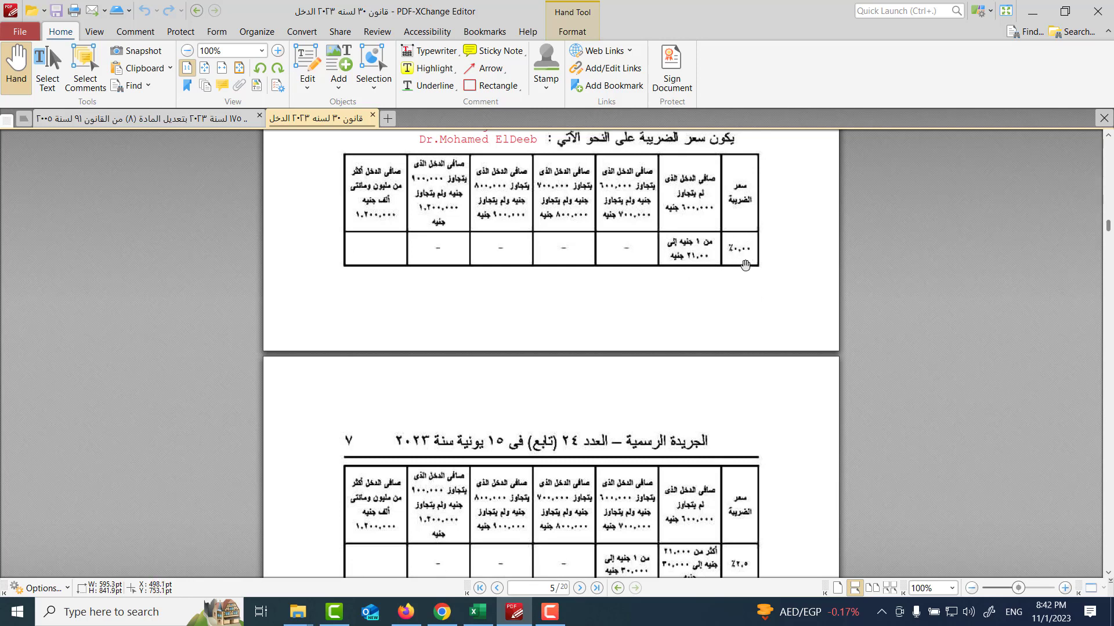
- Check the Law 30 tax calculation video in Chrome, and compare the 0% bracket of Laws 175 and 30 of 2023 in PDF-XChange Editor
{"action": "left_click", "coordinate": [430, 615]}
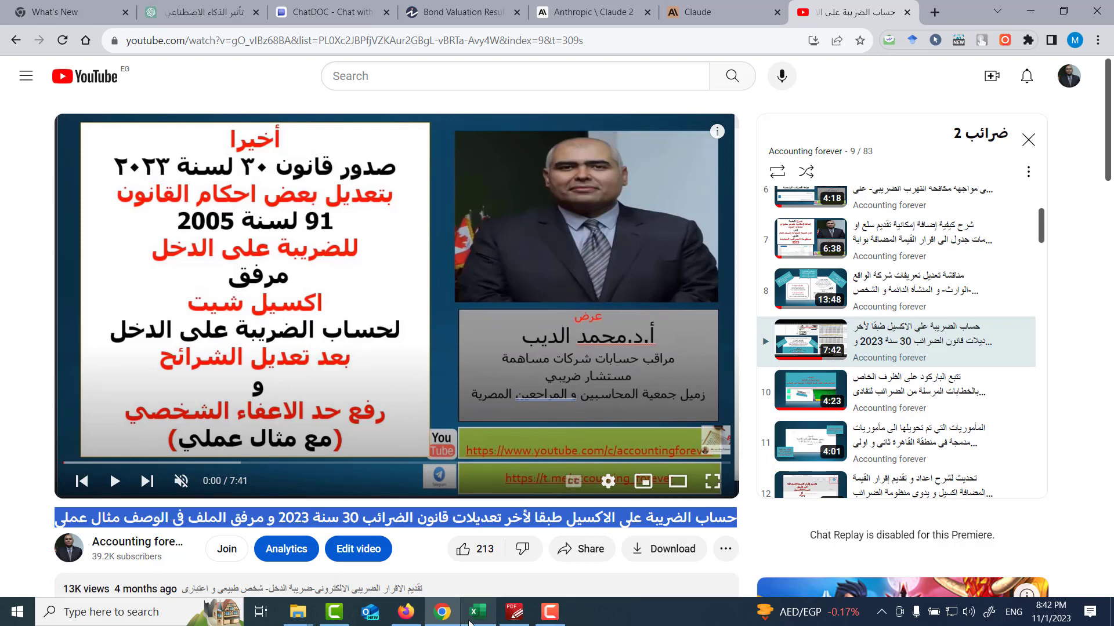
{"action": "left_click", "coordinate": [514, 612]}
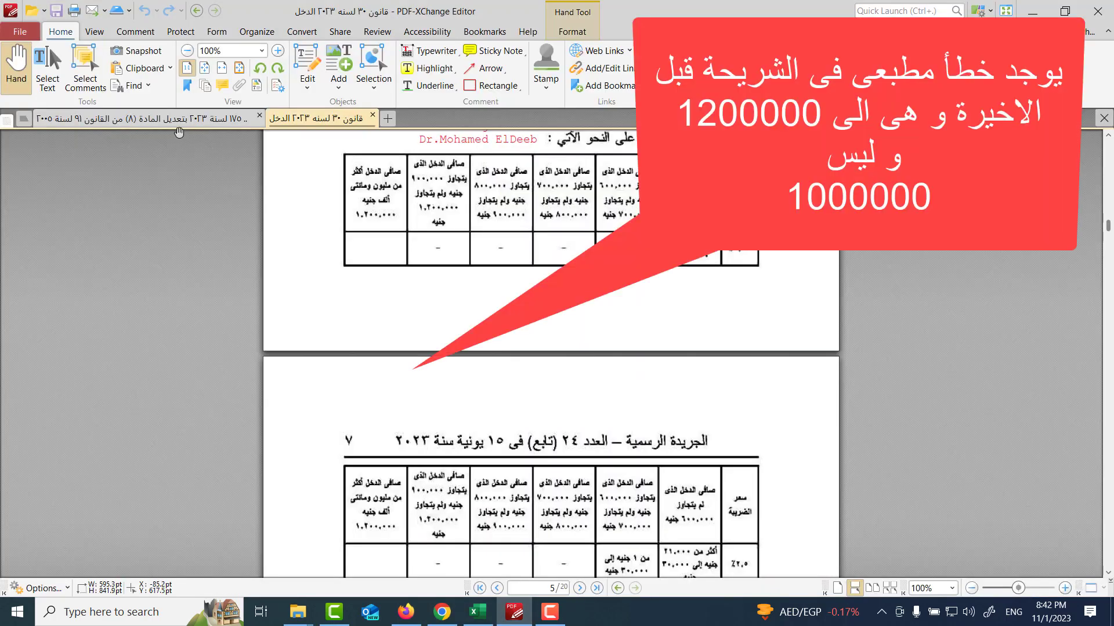
{"action": "left_click", "coordinate": [171, 121]}
{"action": "scroll", "coordinate": [746, 340], "scroll_direction": "down", "scroll_amount": 1}
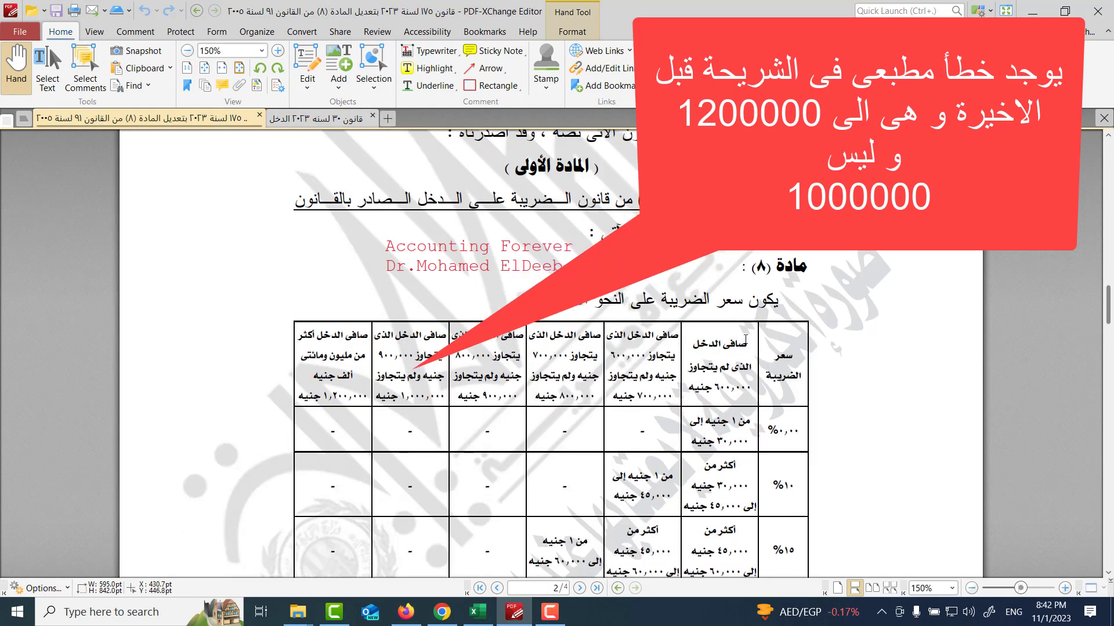
{"action": "scroll", "coordinate": [745, 340], "scroll_direction": "down", "scroll_amount": 1}
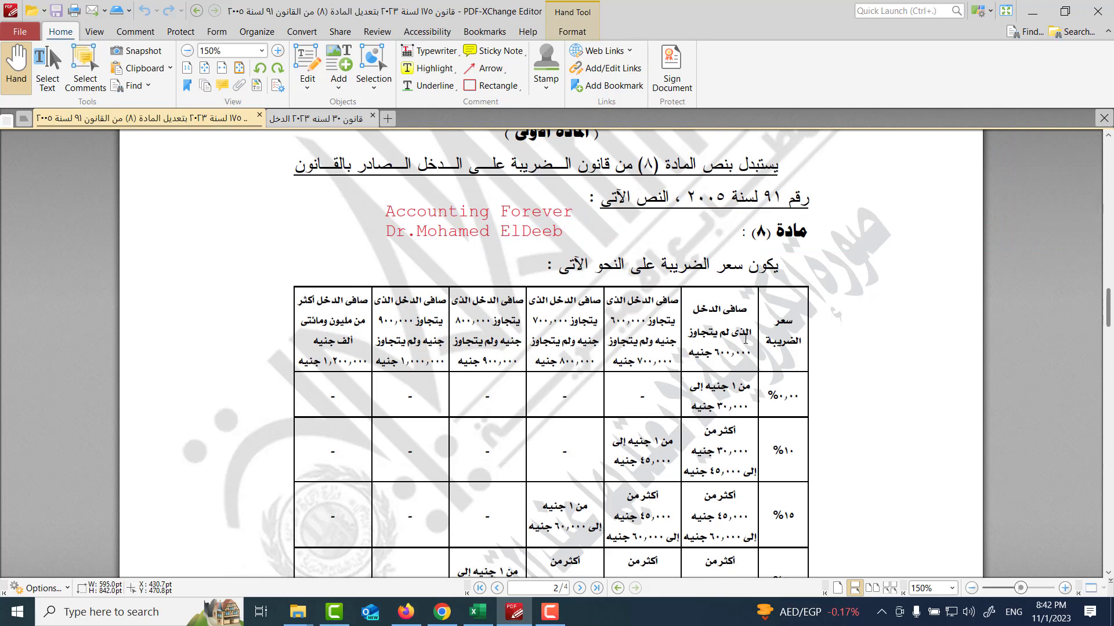
{"action": "scroll", "coordinate": [746, 340], "scroll_direction": "down", "scroll_amount": 1}
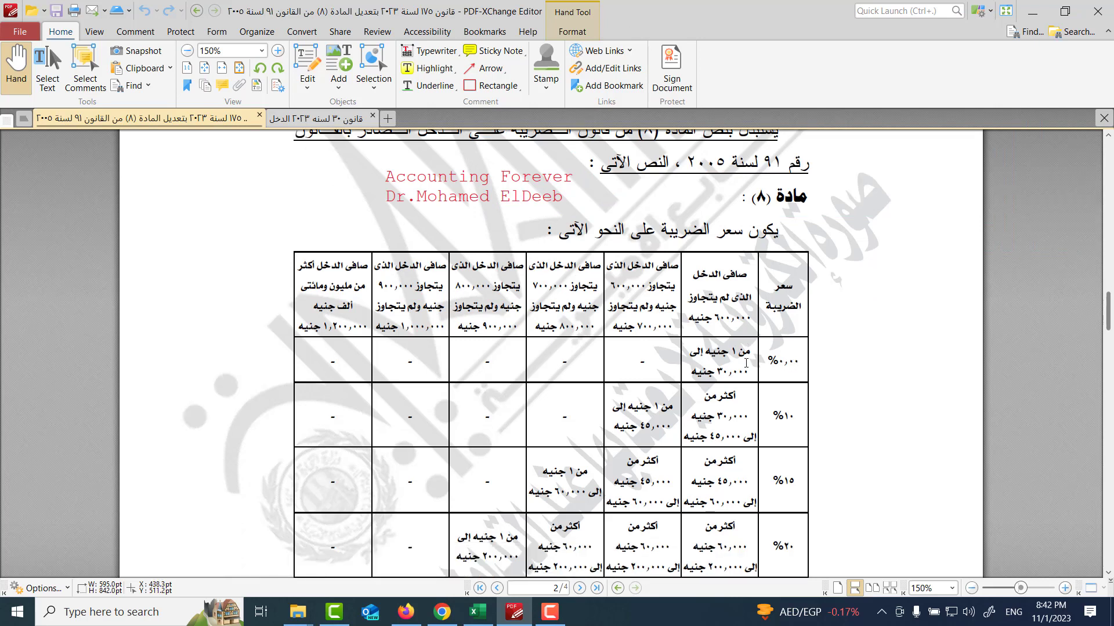
{"action": "left_click", "coordinate": [356, 123]}
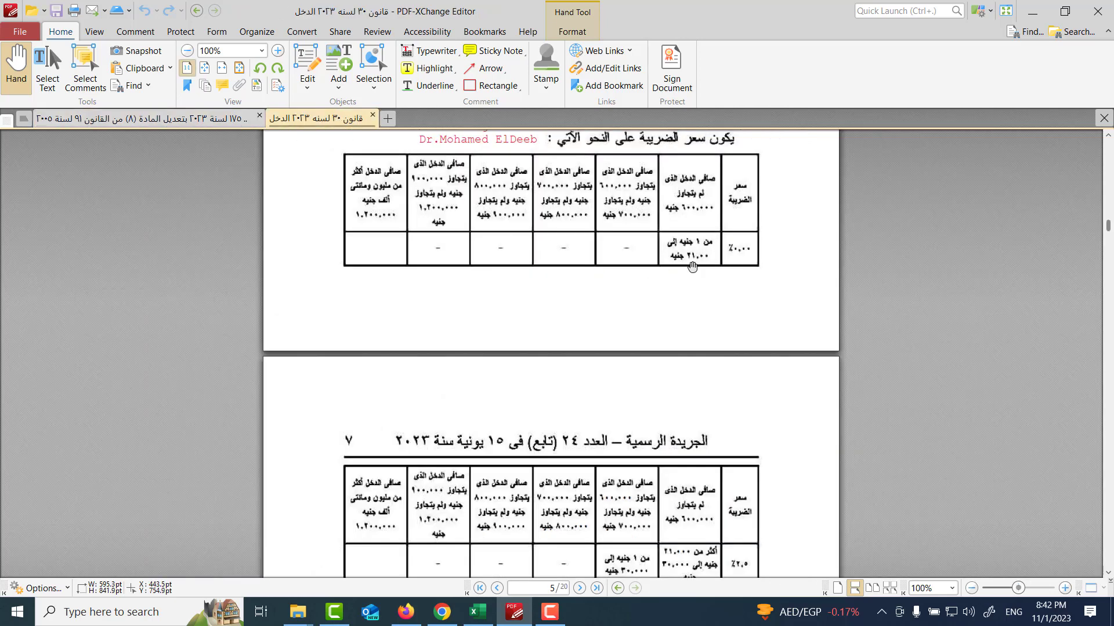
{"action": "left_click", "coordinate": [187, 123]}
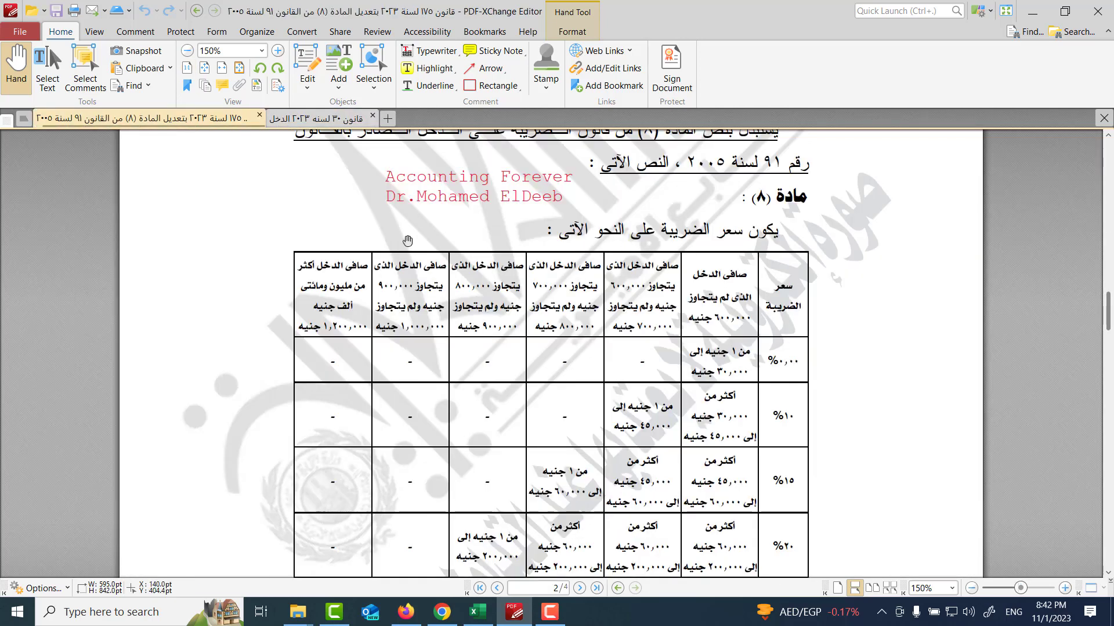
- Read through Law 175 of 2023 from its title to the publication and effective-date clauses of Article Two, returning to Article 8
{"action": "scroll", "coordinate": [777, 326], "scroll_direction": "down", "scroll_amount": 1}
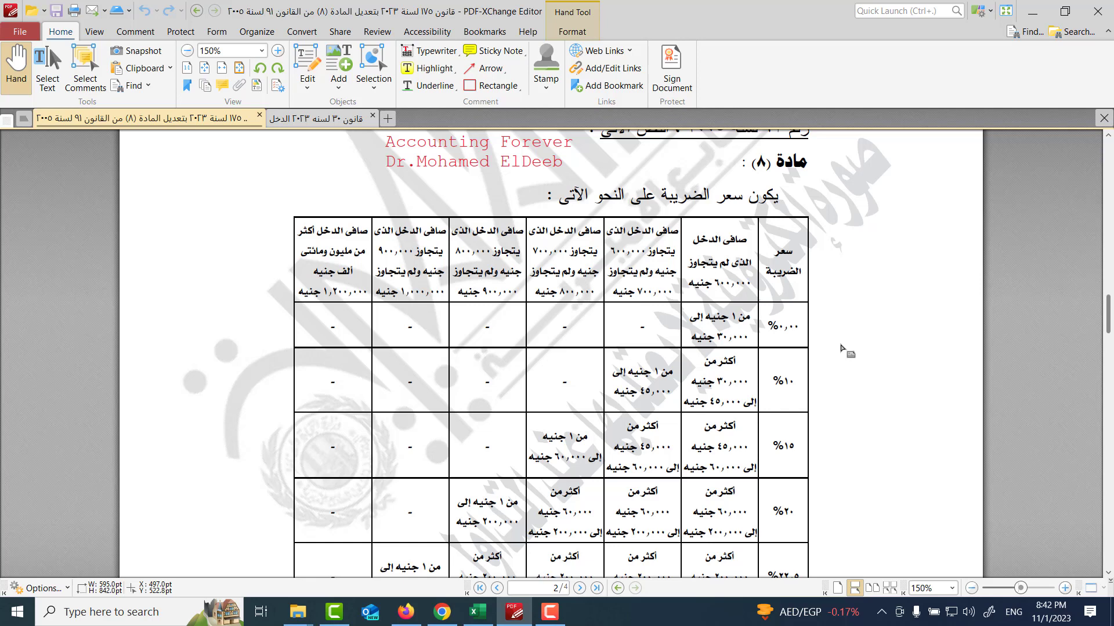
{"action": "scroll", "coordinate": [841, 348], "scroll_direction": "up", "scroll_amount": 5}
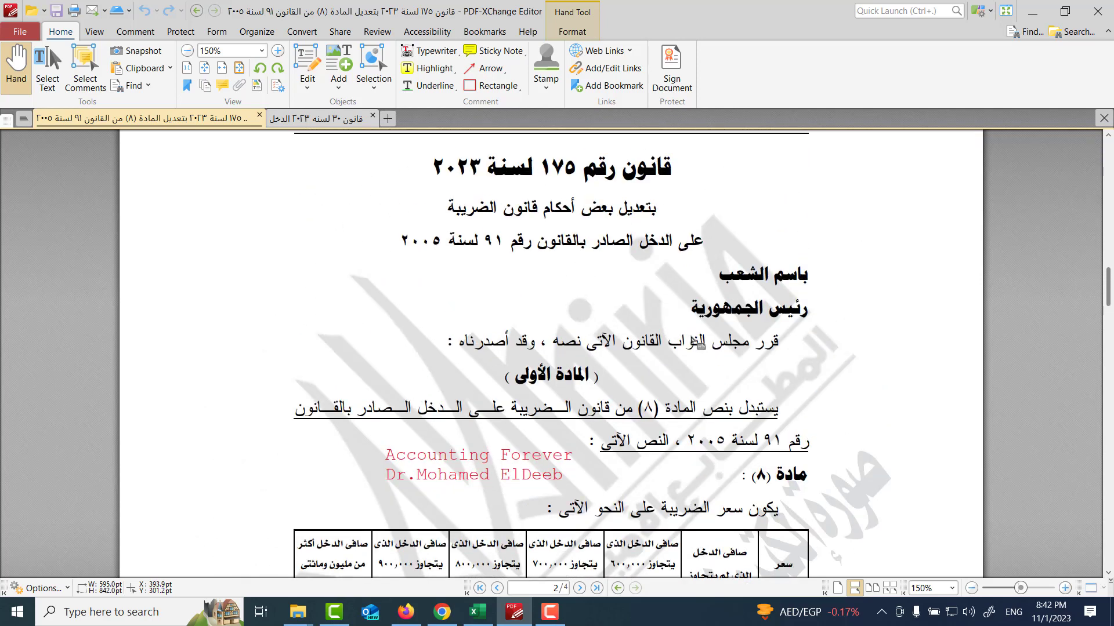
{"action": "scroll", "coordinate": [528, 301], "scroll_direction": "up", "scroll_amount": 1}
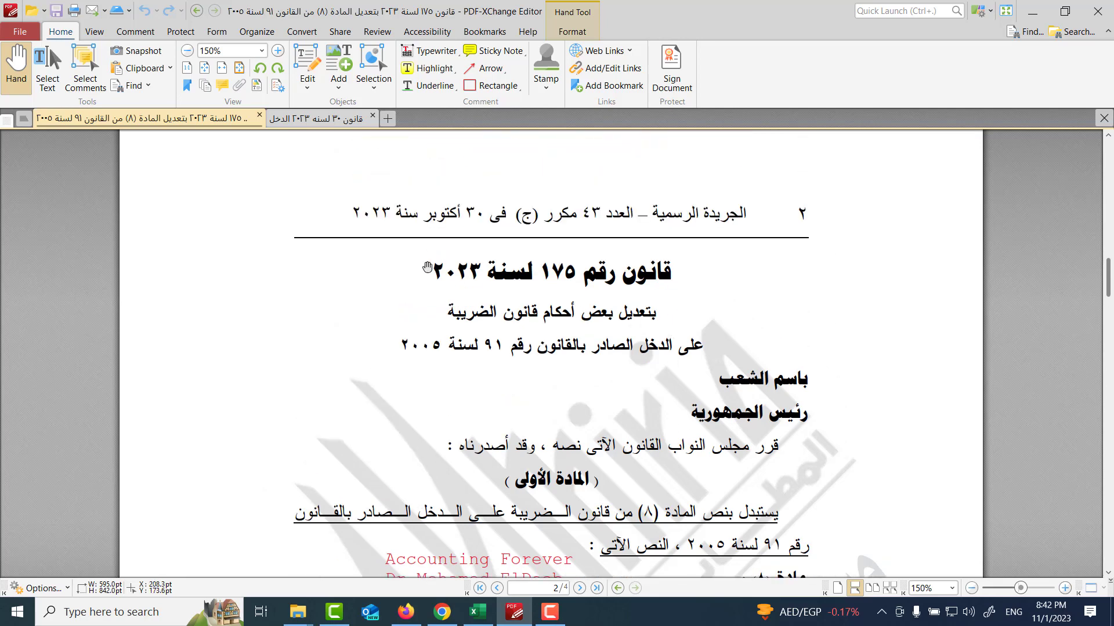
{"action": "scroll", "coordinate": [541, 322], "scroll_direction": "down", "scroll_amount": 4}
{"action": "scroll", "coordinate": [541, 323], "scroll_direction": "down", "scroll_amount": 20}
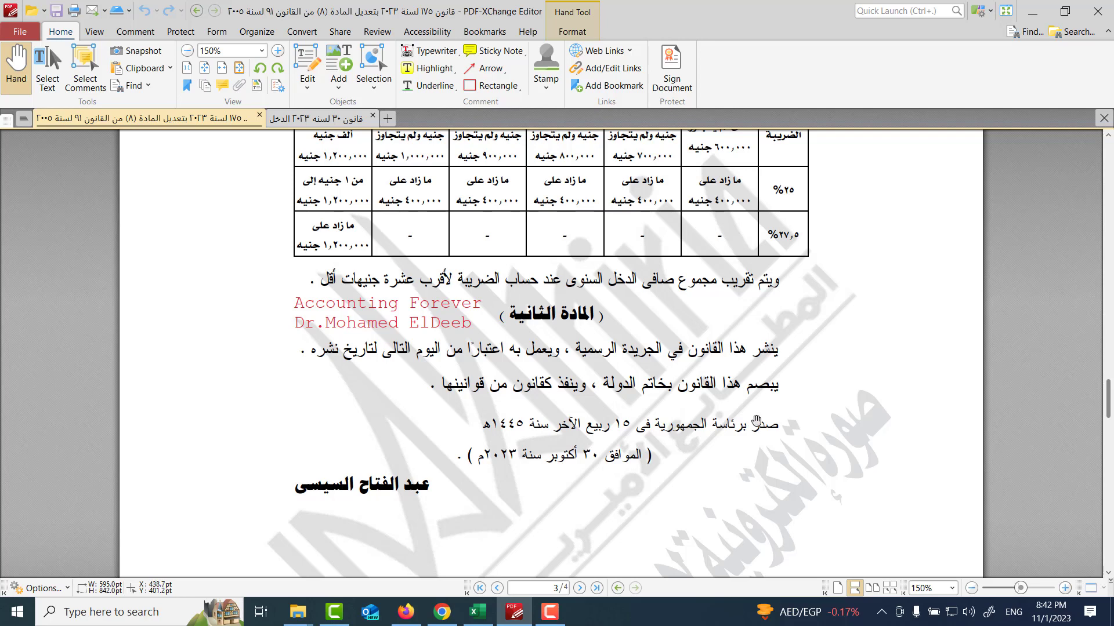
{"action": "scroll", "coordinate": [754, 418], "scroll_direction": "up", "scroll_amount": 10}
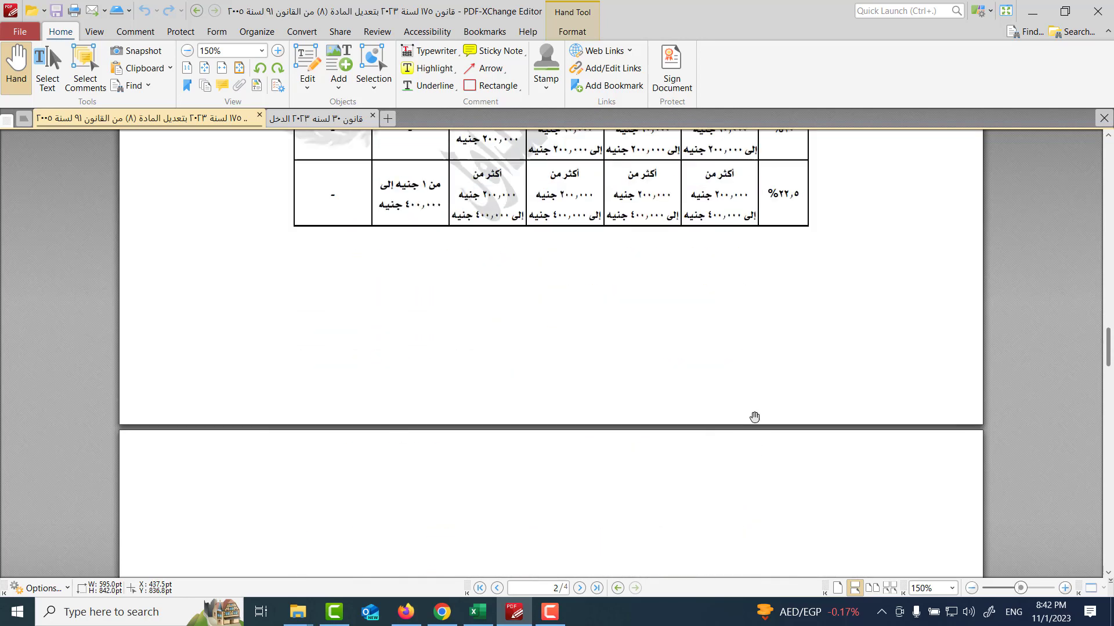
{"action": "scroll", "coordinate": [754, 417], "scroll_direction": "up", "scroll_amount": 2}
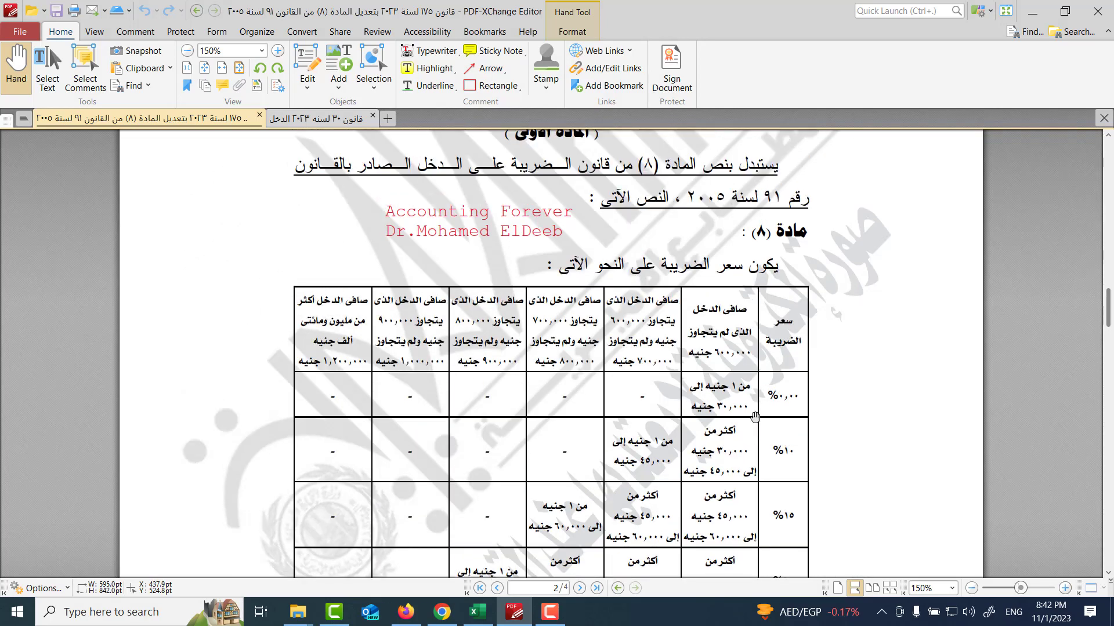
{"action": "scroll", "coordinate": [755, 417], "scroll_direction": "up", "scroll_amount": 4}
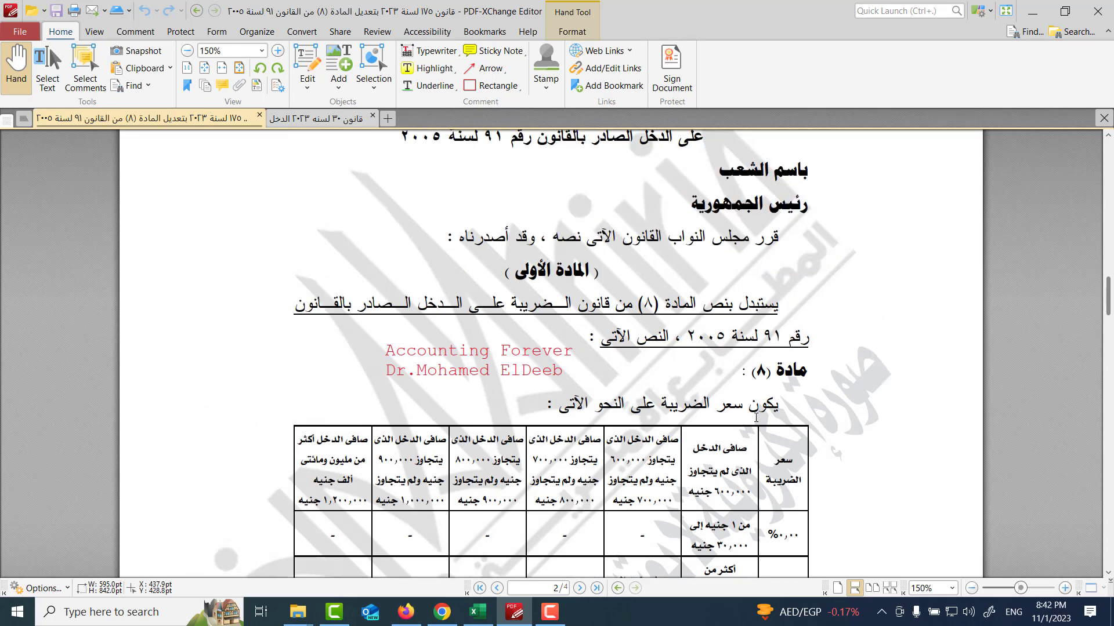
{"action": "scroll", "coordinate": [755, 417], "scroll_direction": "up", "scroll_amount": 2}
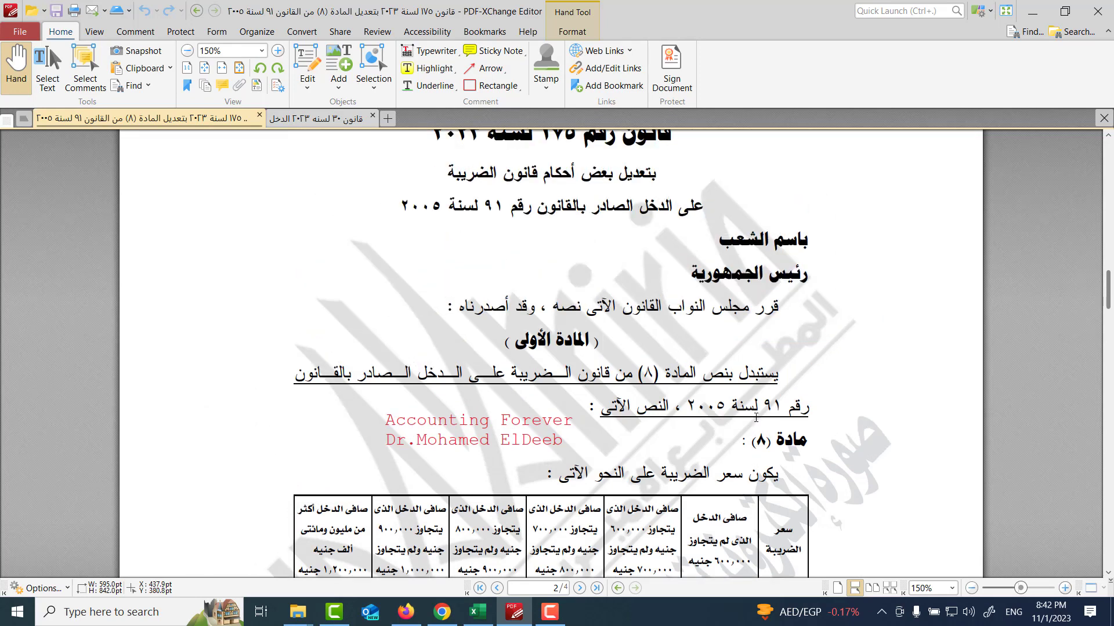
{"action": "scroll", "coordinate": [756, 418], "scroll_direction": "up", "scroll_amount": 1}
{"action": "scroll", "coordinate": [756, 418], "scroll_direction": "down", "scroll_amount": 5}
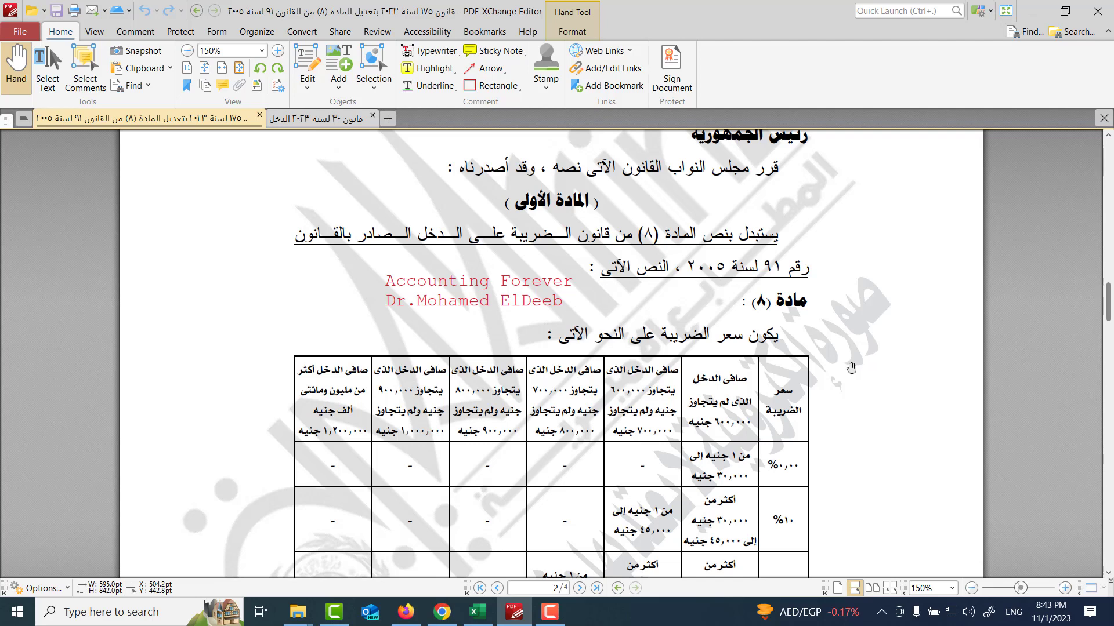
- Compare the 0% to 22.5% rate rows of Law 175's Article 8 table with the matching table in Law 30 of 2023
{"action": "scroll", "coordinate": [840, 395], "scroll_direction": "down", "scroll_amount": 3}
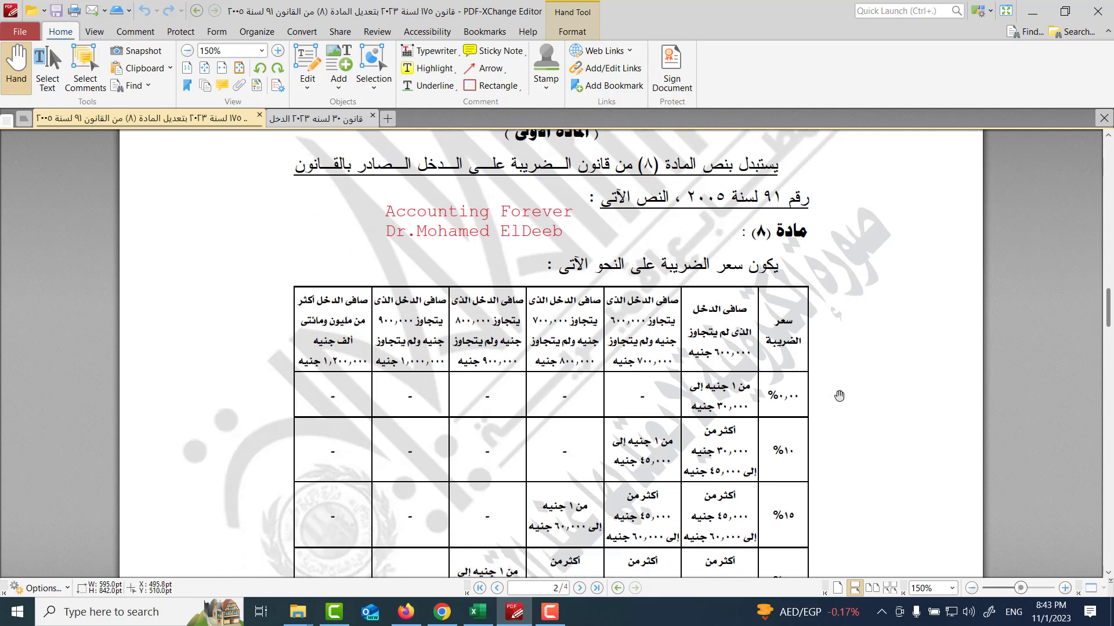
{"action": "scroll", "coordinate": [840, 395], "scroll_direction": "down", "scroll_amount": 3}
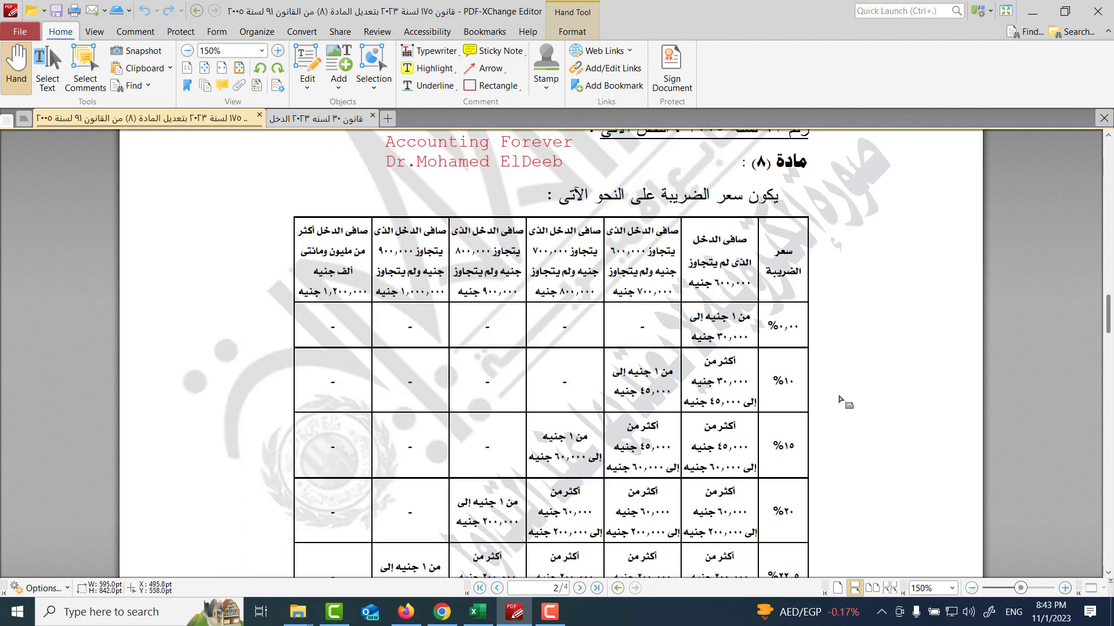
{"action": "scroll", "coordinate": [839, 396], "scroll_direction": "down", "scroll_amount": 3}
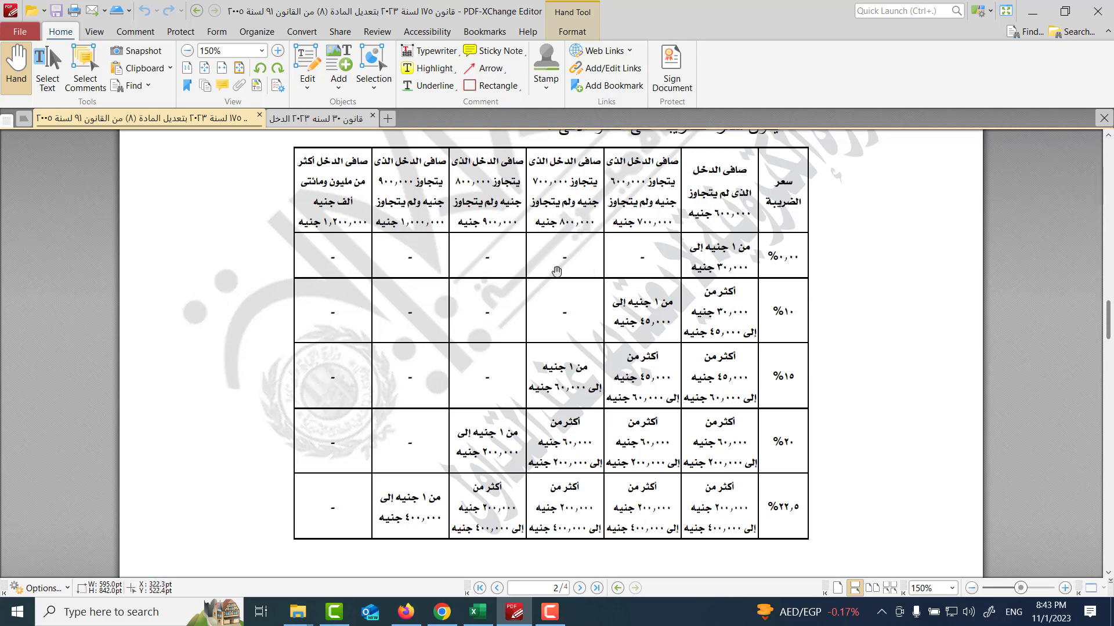
{"action": "left_click", "coordinate": [318, 119]}
{"action": "scroll", "coordinate": [748, 370], "scroll_direction": "down", "scroll_amount": 1}
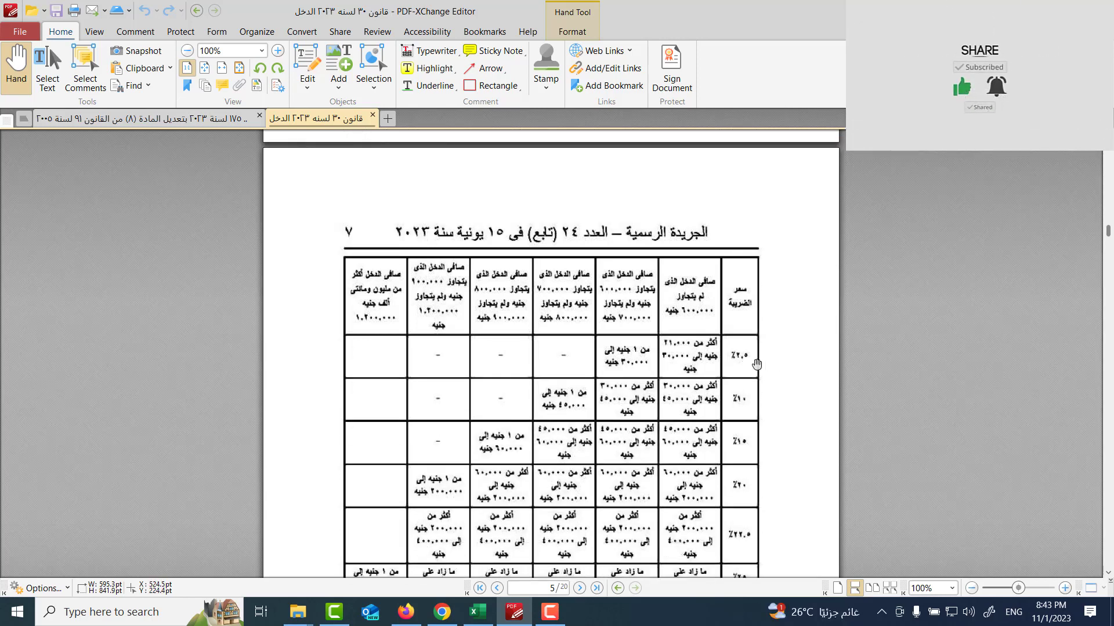
{"action": "left_click", "coordinate": [152, 119]}
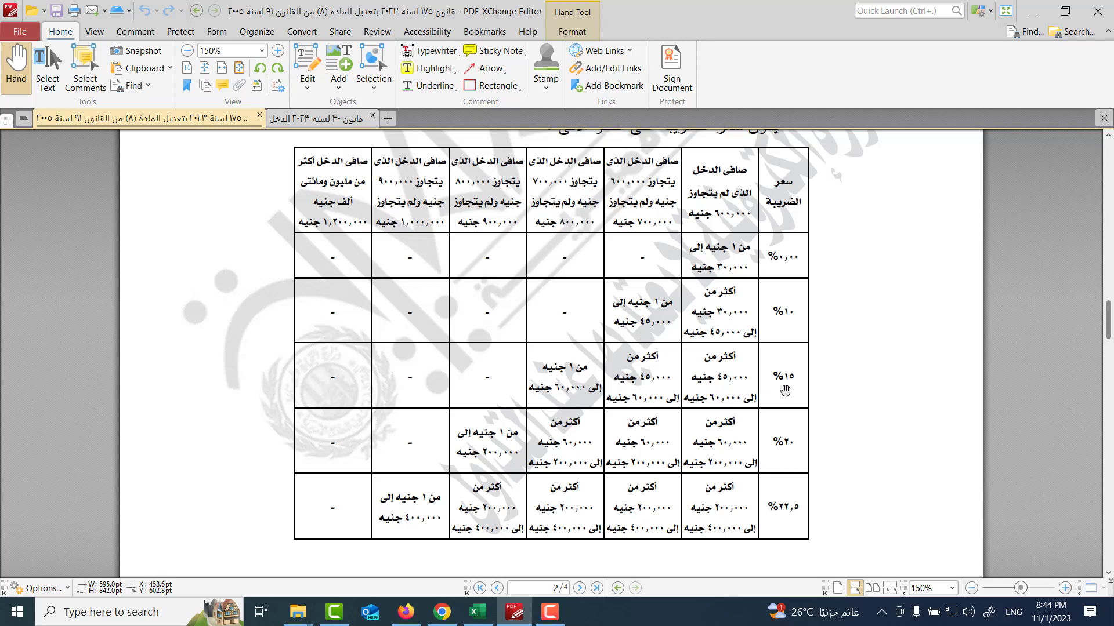
- Compare the 25% and 27.5% brackets on page 3 of Law 175 with the last rows of the Law 30 table
{"action": "scroll", "coordinate": [502, 450], "scroll_direction": "down", "scroll_amount": 2}
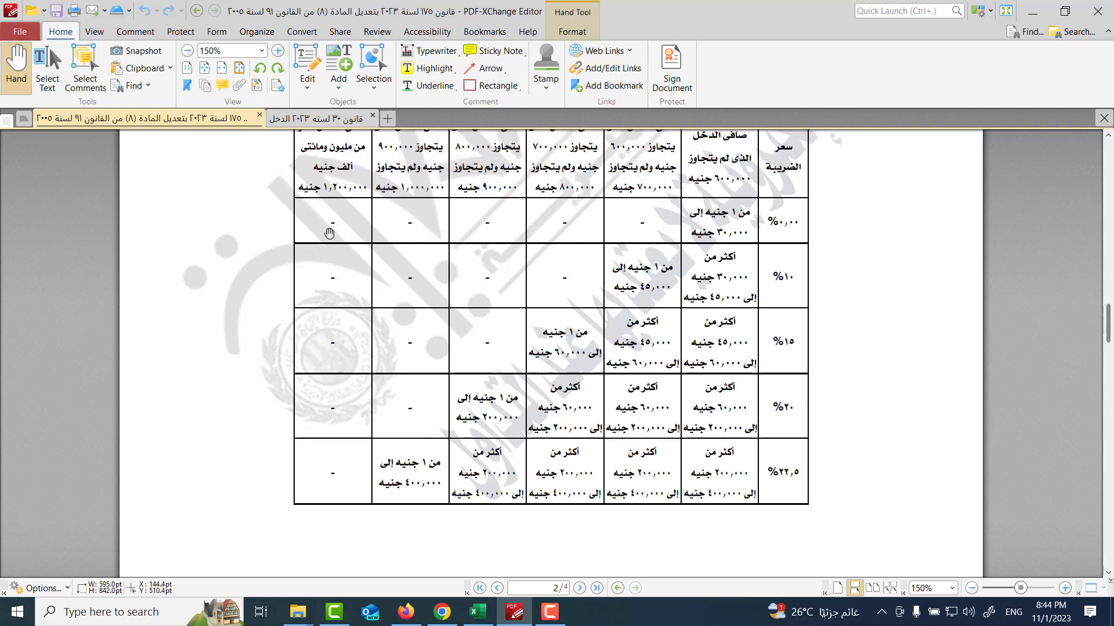
{"action": "scroll", "coordinate": [336, 287], "scroll_direction": "down", "scroll_amount": 5}
{"action": "scroll", "coordinate": [336, 286], "scroll_direction": "down", "scroll_amount": 5}
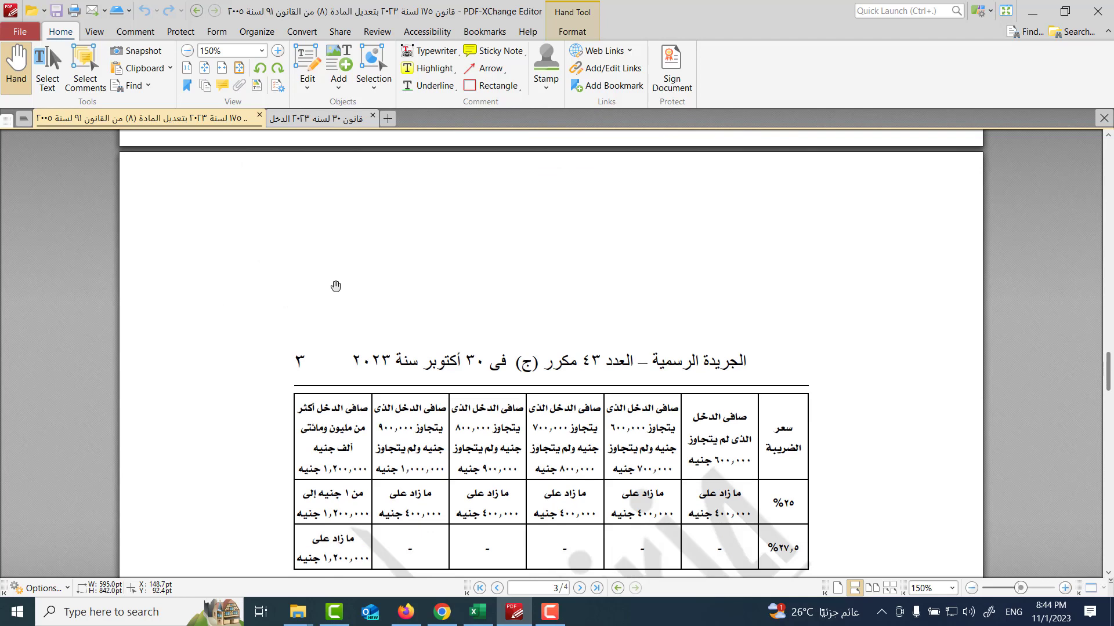
{"action": "scroll", "coordinate": [336, 287], "scroll_direction": "down", "scroll_amount": 2}
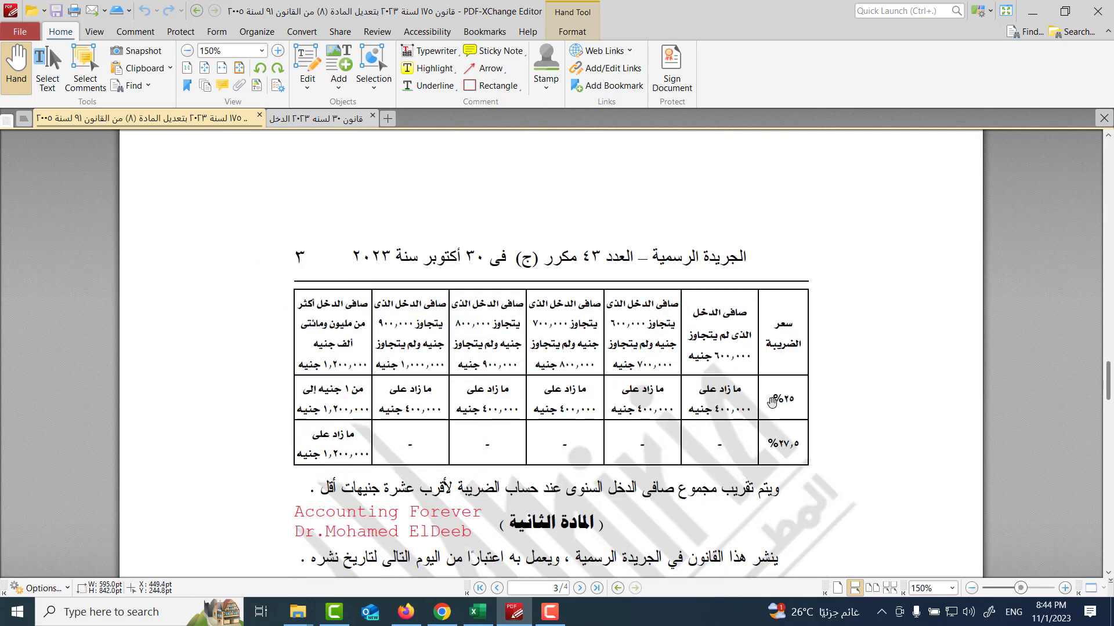
{"action": "scroll", "coordinate": [764, 400], "scroll_direction": "up", "scroll_amount": 1}
{"action": "key", "text": "ctrl+Tab"}
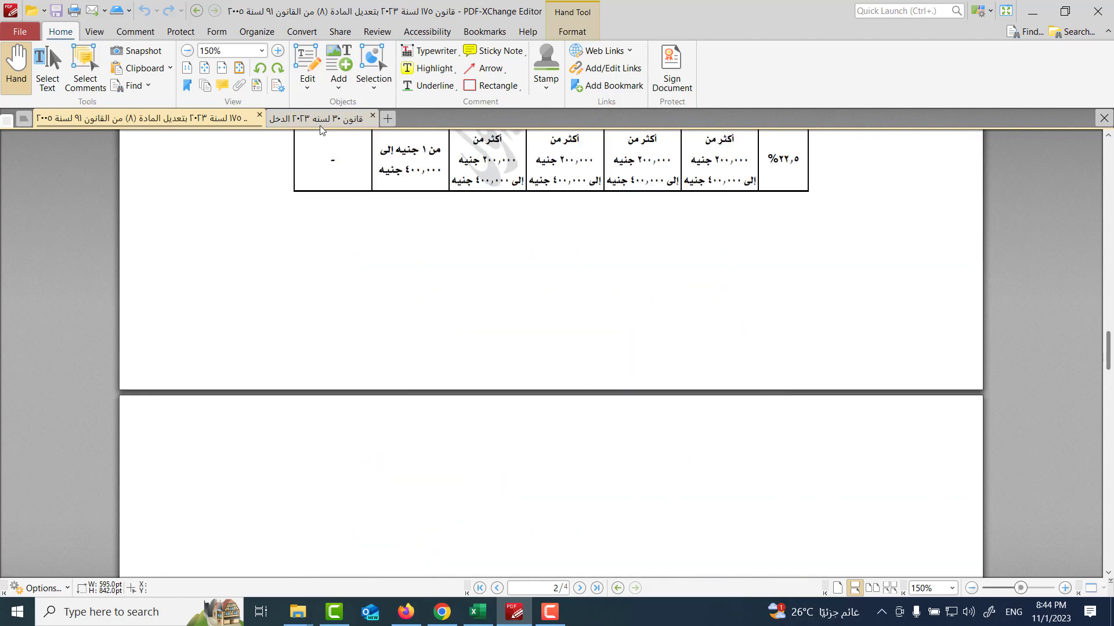
{"action": "scroll", "coordinate": [889, 350], "scroll_direction": "up", "scroll_amount": 5}
{"action": "scroll", "coordinate": [889, 351], "scroll_direction": "down", "scroll_amount": 4}
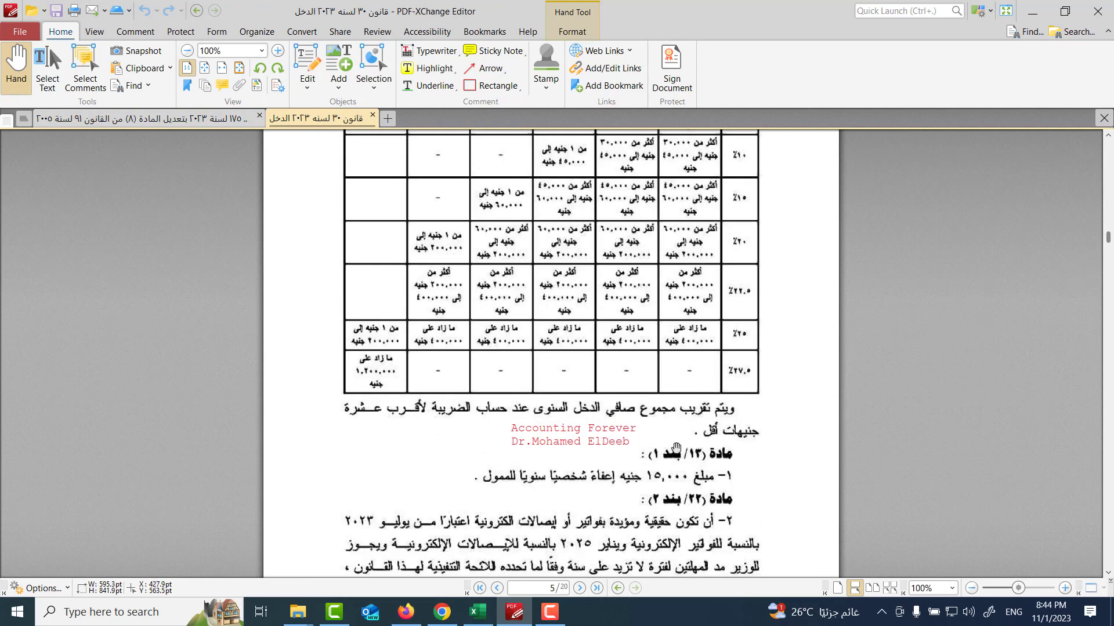
- Switch to the Excel tax sheet and set the 15% bracket's upper limit in the up-to-600,000 table to 50000
{"action": "left_click", "coordinate": [477, 612]}
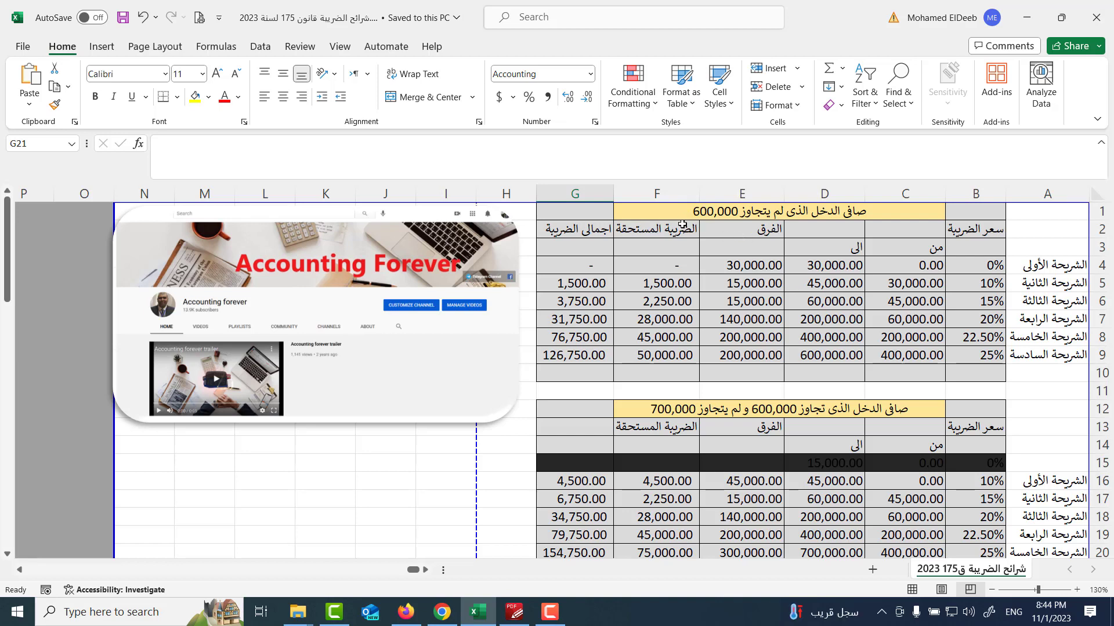
{"action": "left_click", "coordinate": [828, 301]}
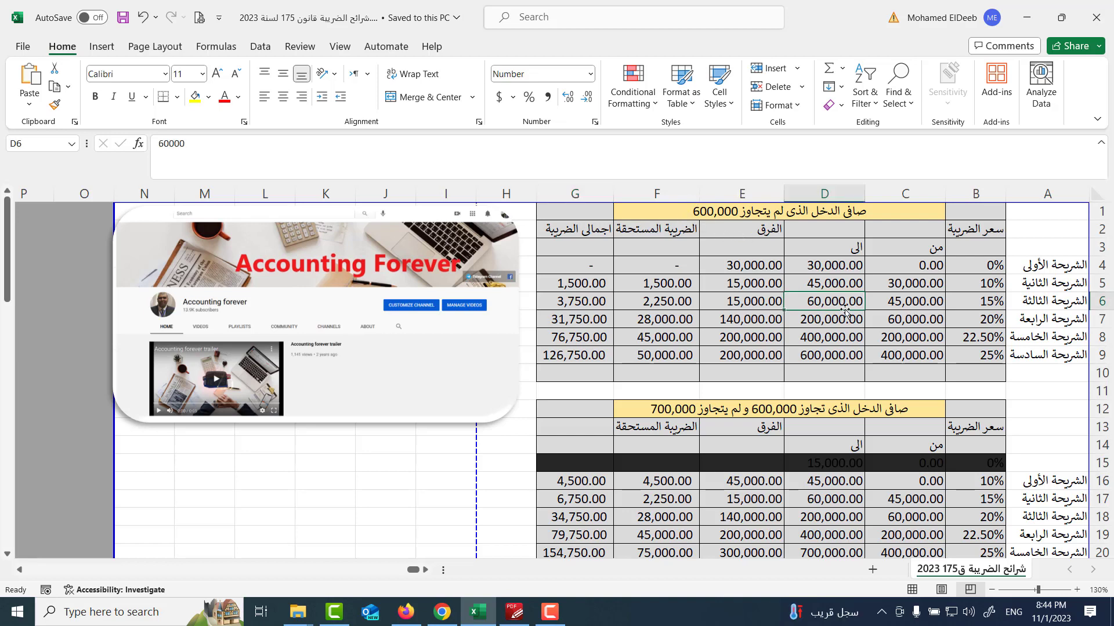
{"action": "type", "text": "50000"}
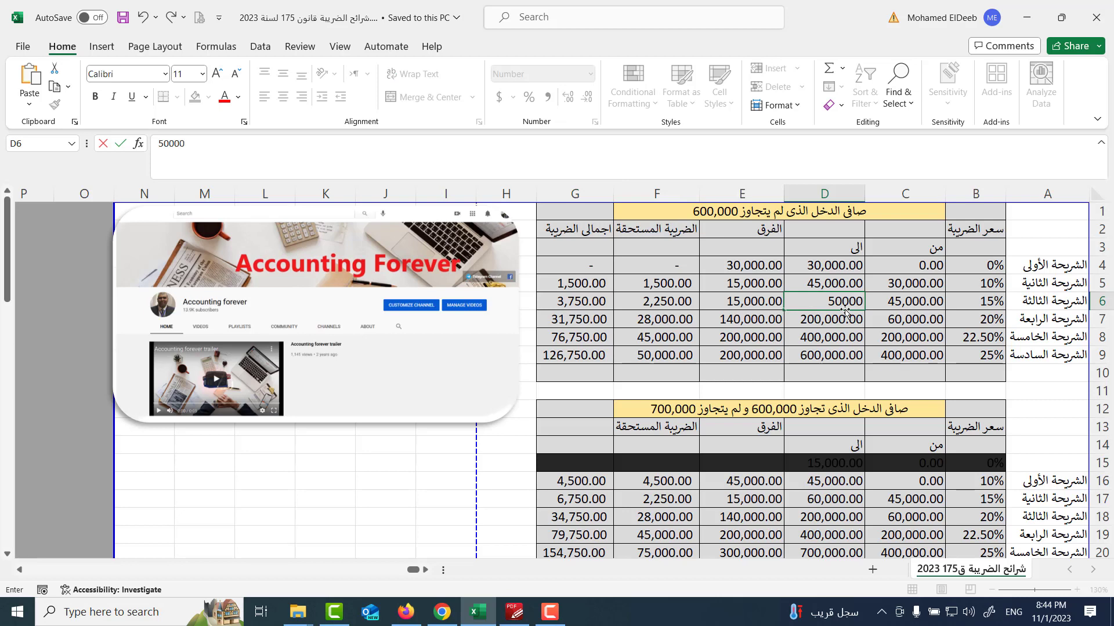
{"action": "key", "text": "Return"}
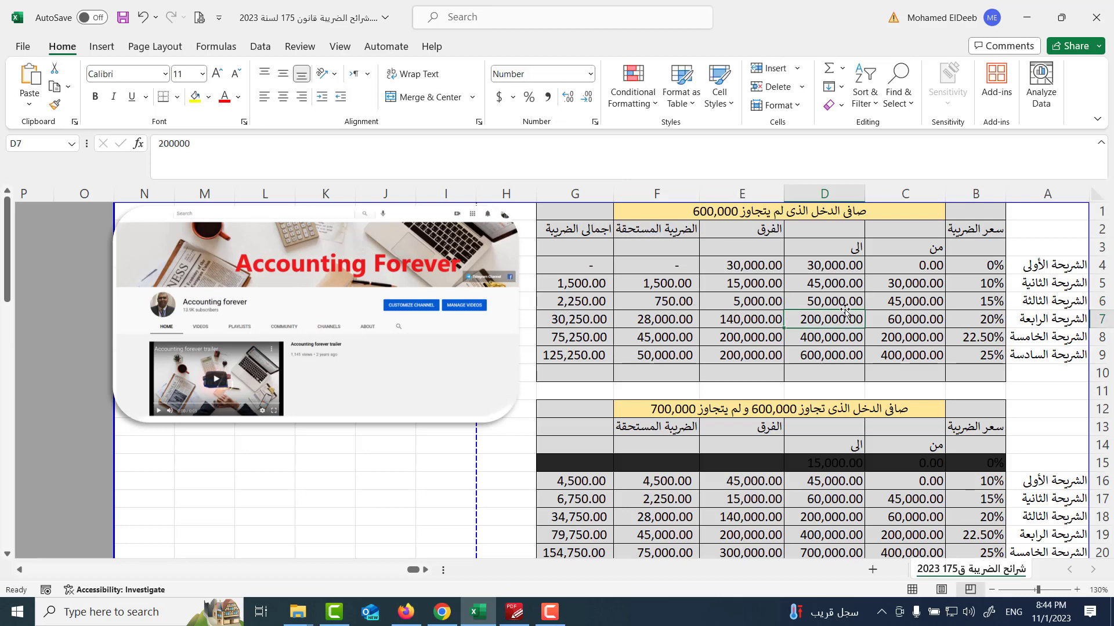
- Check the 15% bracket's tax due and total tax formulas in F6 and G6, and undo the trial change to its upper limit
{"action": "left_click", "coordinate": [673, 303]}
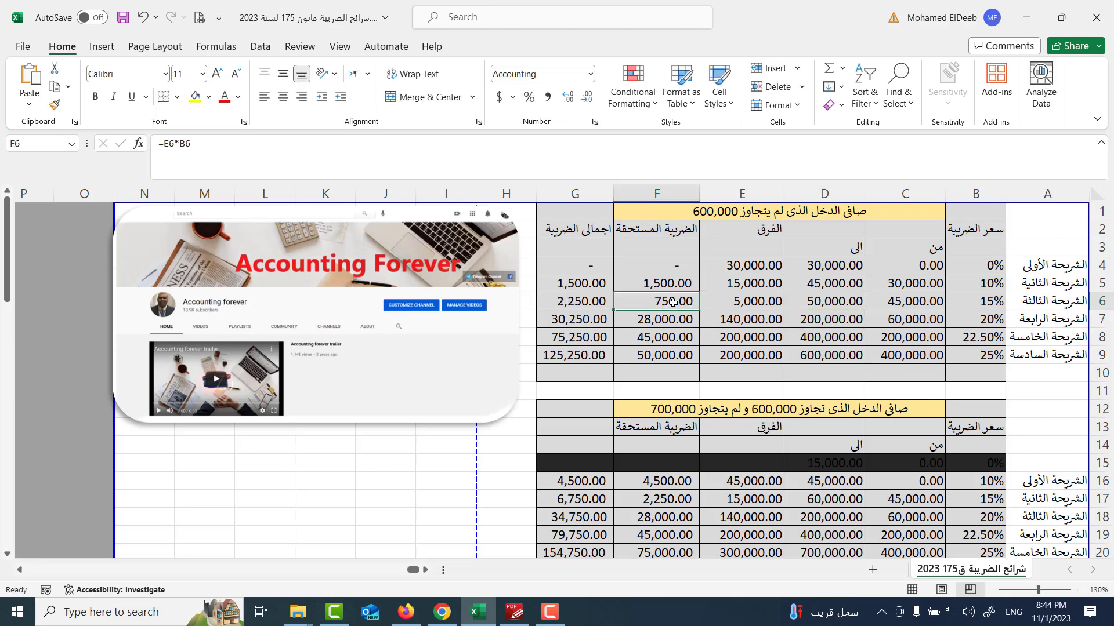
{"action": "left_click", "coordinate": [595, 305]}
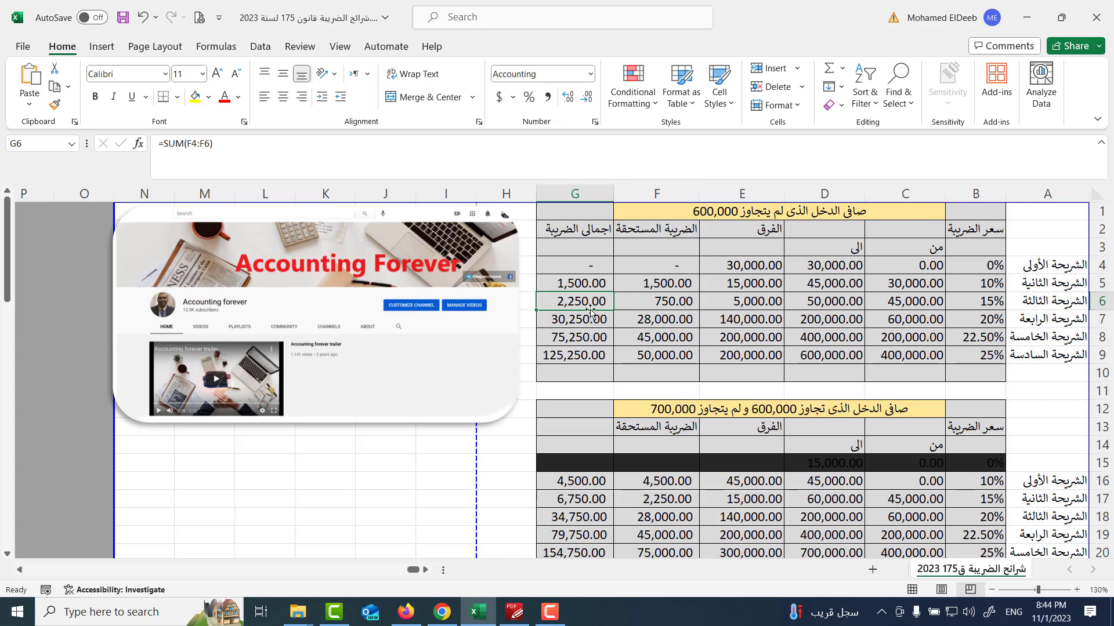
{"action": "double_click", "coordinate": [579, 305]}
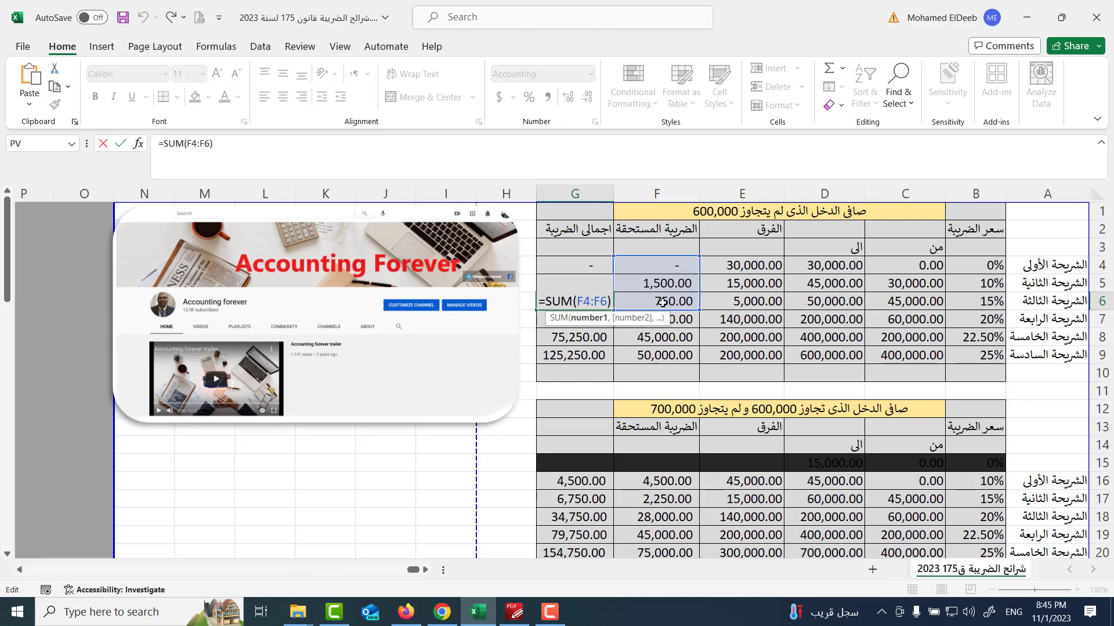
{"action": "key", "text": "Return"}
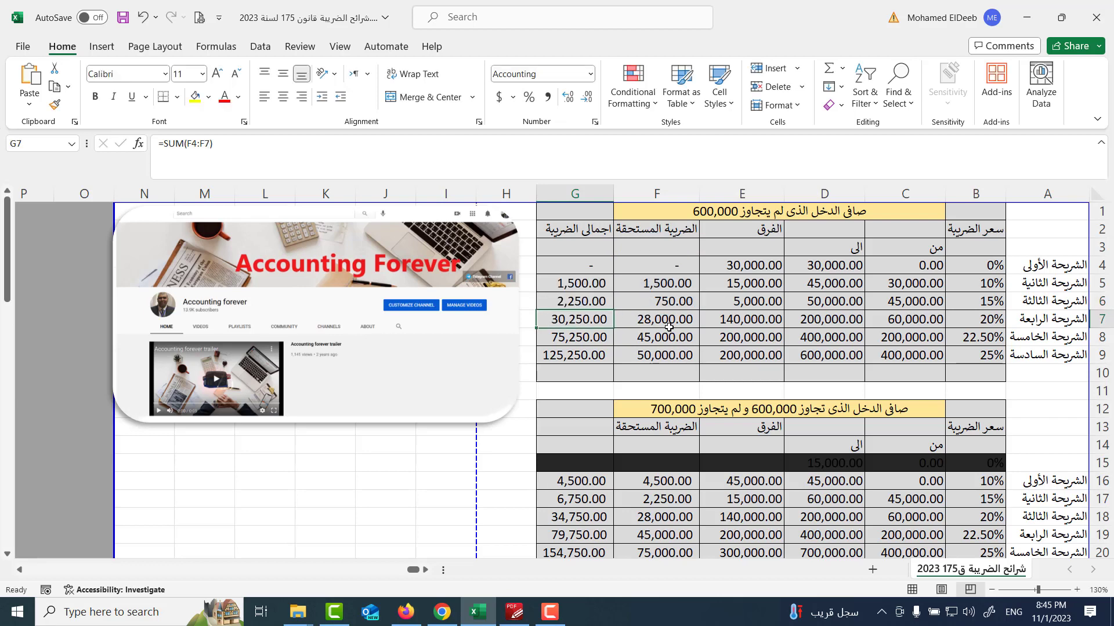
{"action": "key", "text": "ctrl+z"}
{"action": "key", "text": "ctrl+z"}
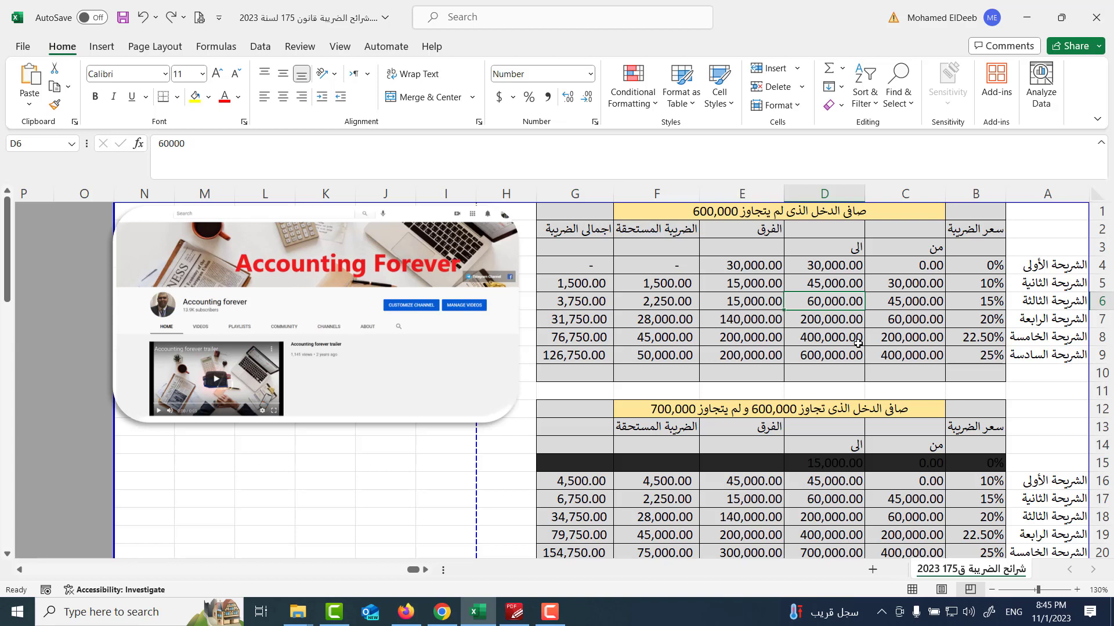
- Set the 25% bracket's upper limit in the 600,000–700,000 table, cell D20, to 550000
{"action": "scroll", "coordinate": [827, 311], "scroll_direction": "down", "scroll_amount": 3}
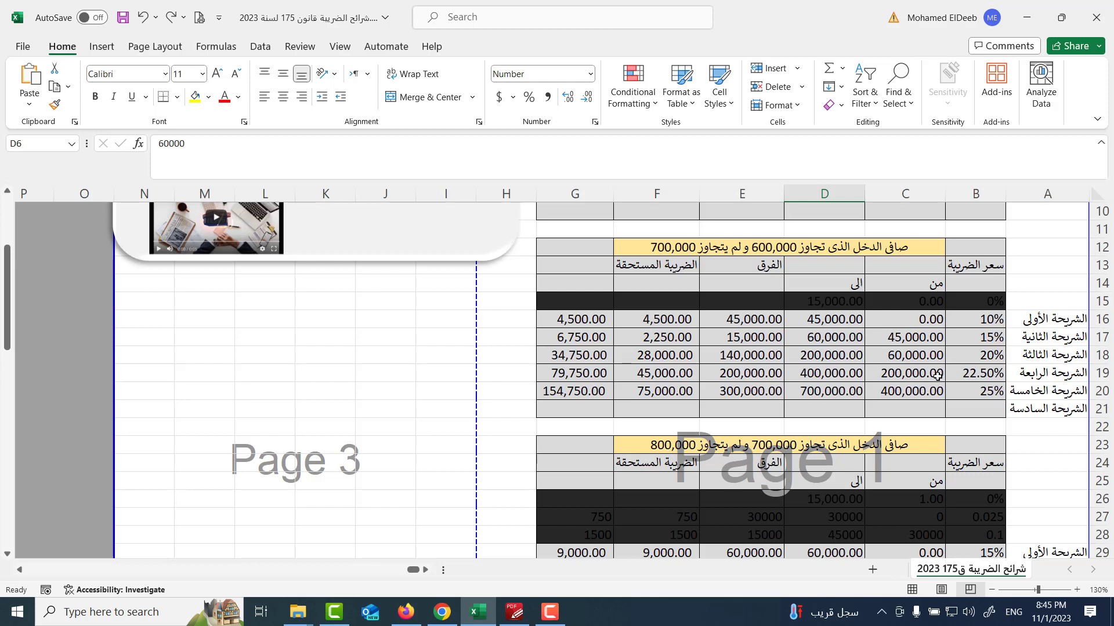
{"action": "left_click", "coordinate": [831, 392]}
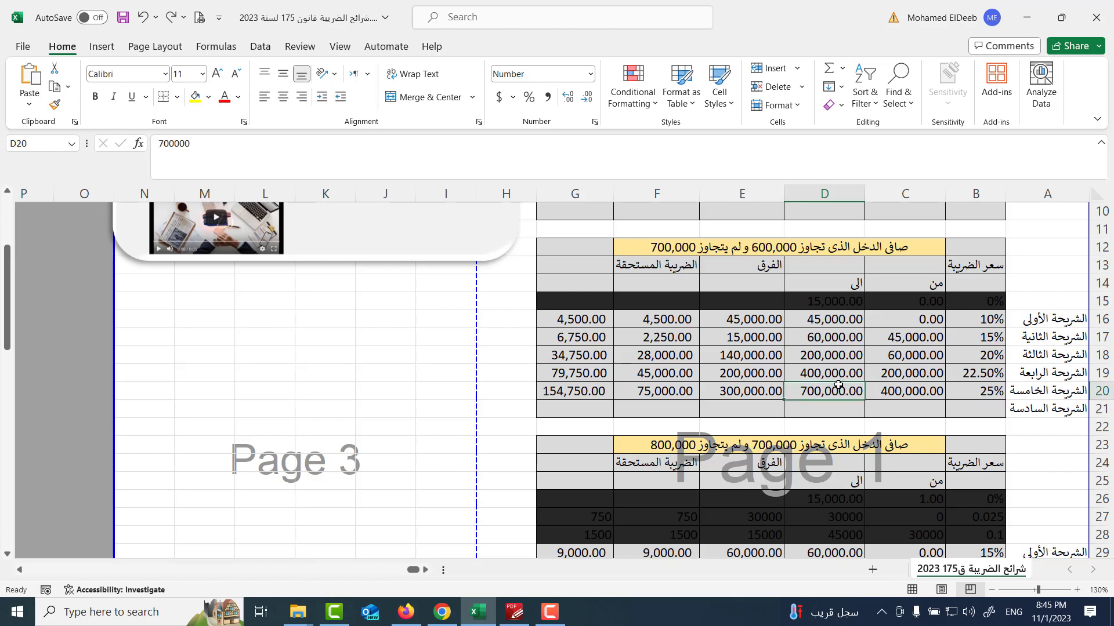
{"action": "type", "text": "550000"}
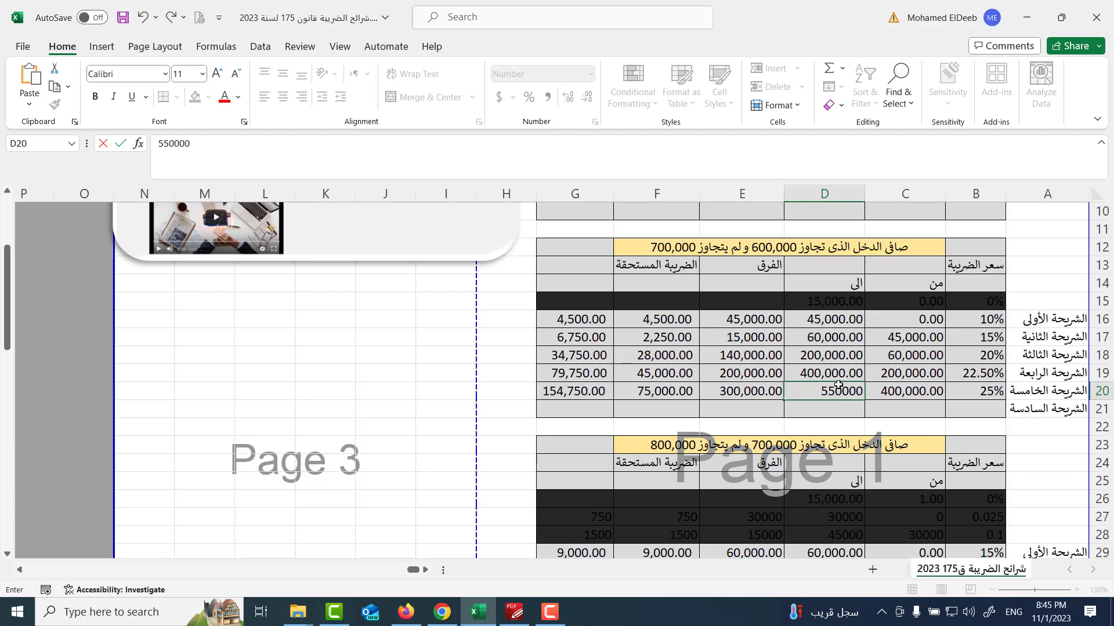
{"action": "key", "text": "Return"}
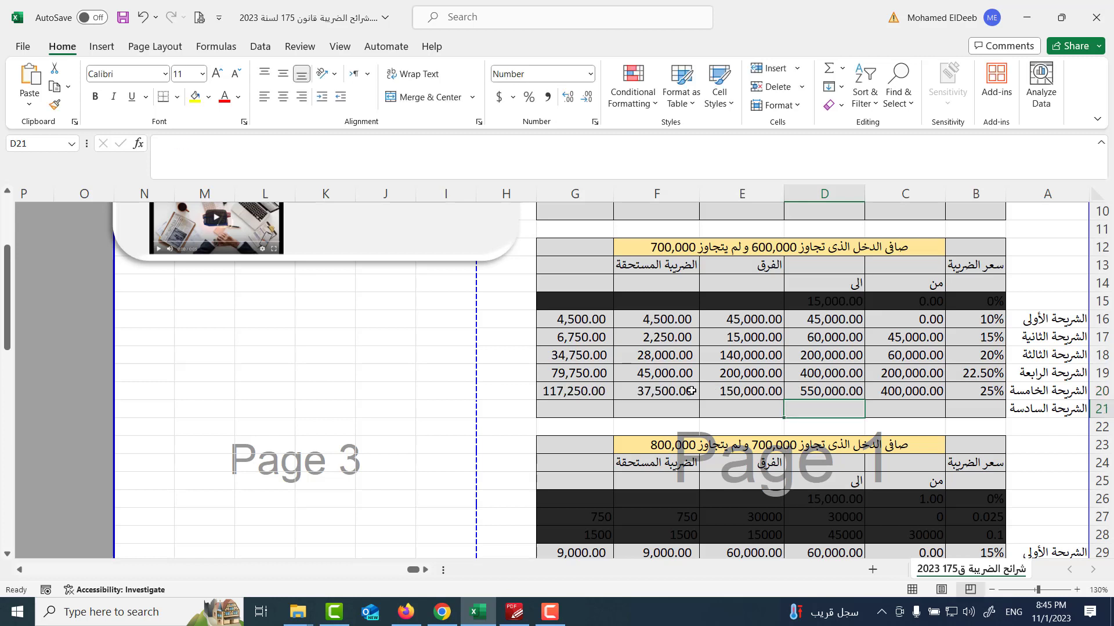
- Examine the tax due amounts in column F of the 600,000–700,000 table and the cumulative SUM formula in G20
{"action": "left_click", "coordinate": [667, 321]}
{"action": "left_click_drag", "start_coordinate": [666, 321], "coordinate": [661, 391]}
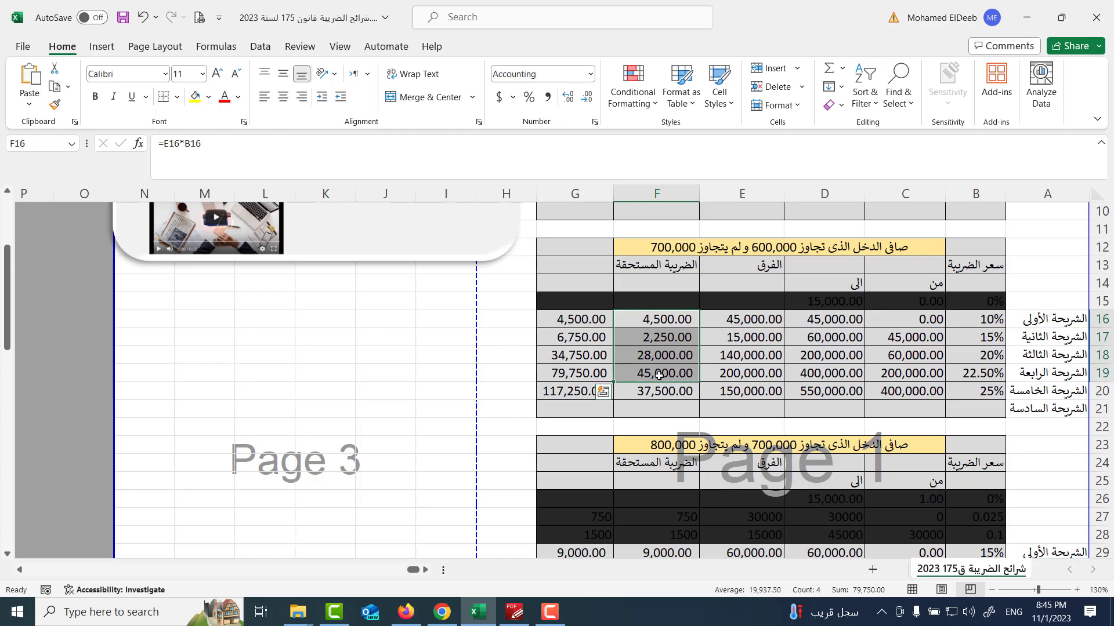
{"action": "double_click", "coordinate": [561, 394]}
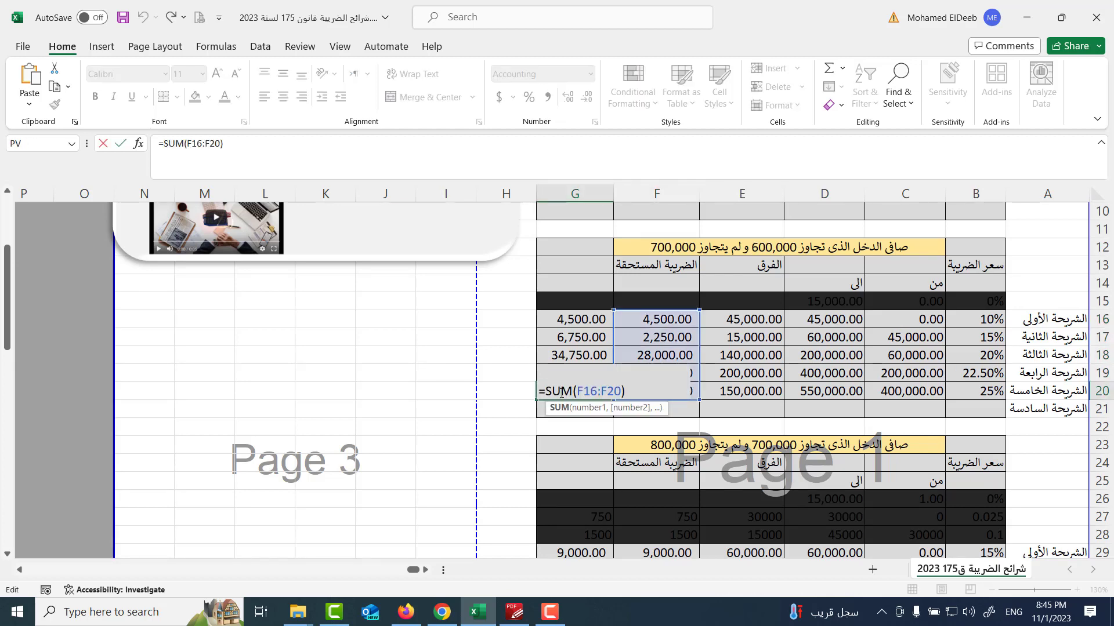
{"action": "key", "text": "Return"}
{"action": "double_click", "coordinate": [560, 394]}
{"action": "key", "text": "Return"}
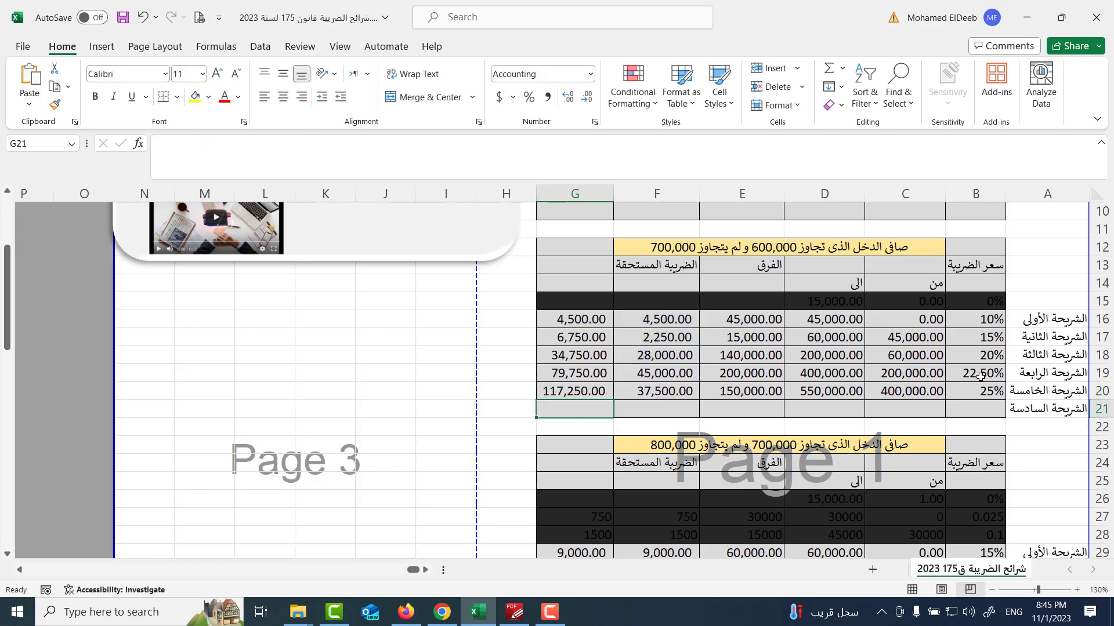
{"action": "key", "text": "Up"}
- Set the 25% bracket's upper limit in the 700,000–800,000 table, cell D32, to 700000
{"action": "scroll", "coordinate": [980, 377], "scroll_direction": "down", "scroll_amount": 3}
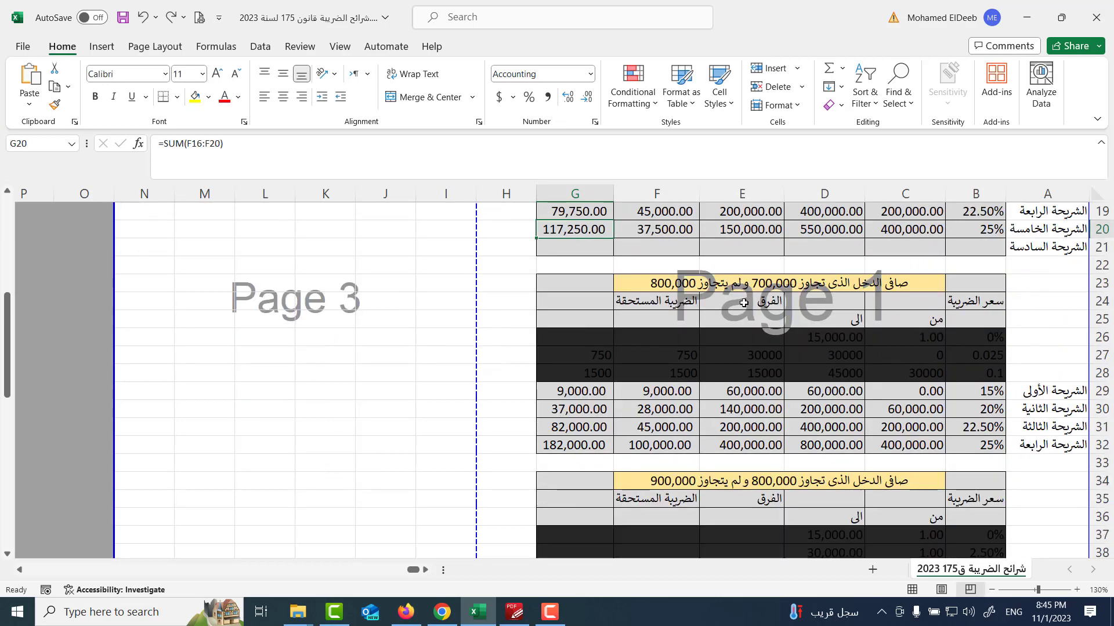
{"action": "left_click", "coordinate": [821, 446]}
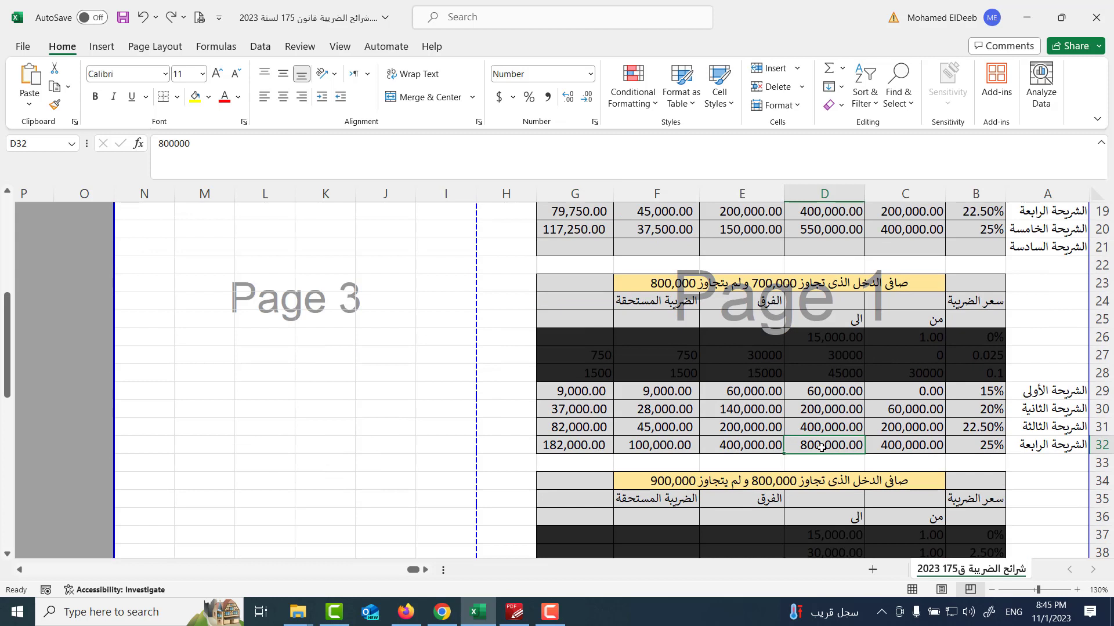
{"action": "type", "text": "700000"}
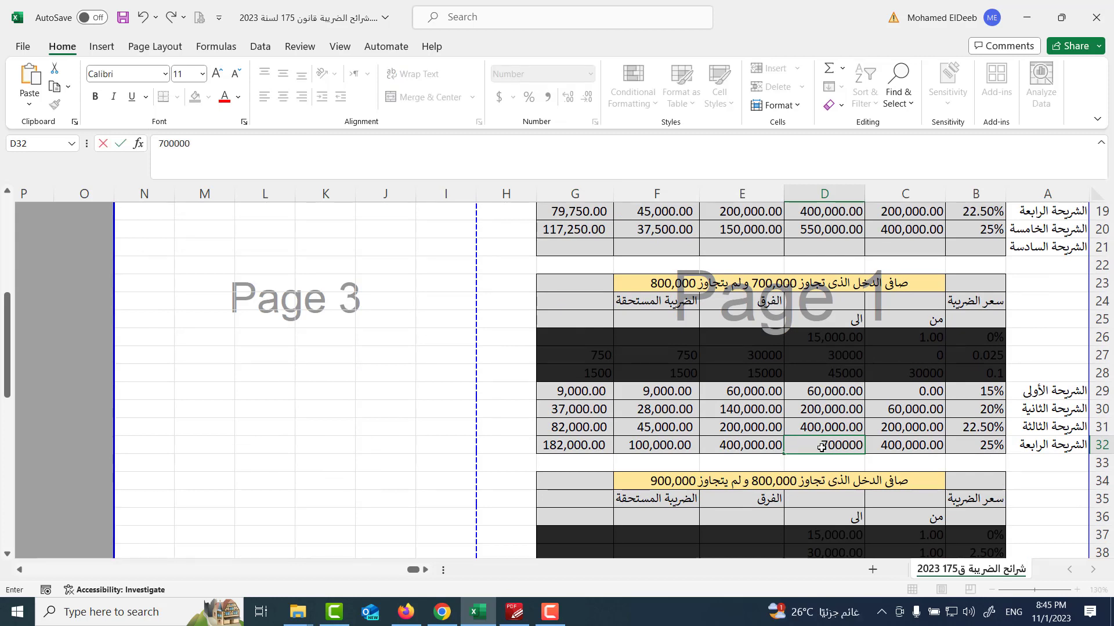
{"action": "key", "text": "Return"}
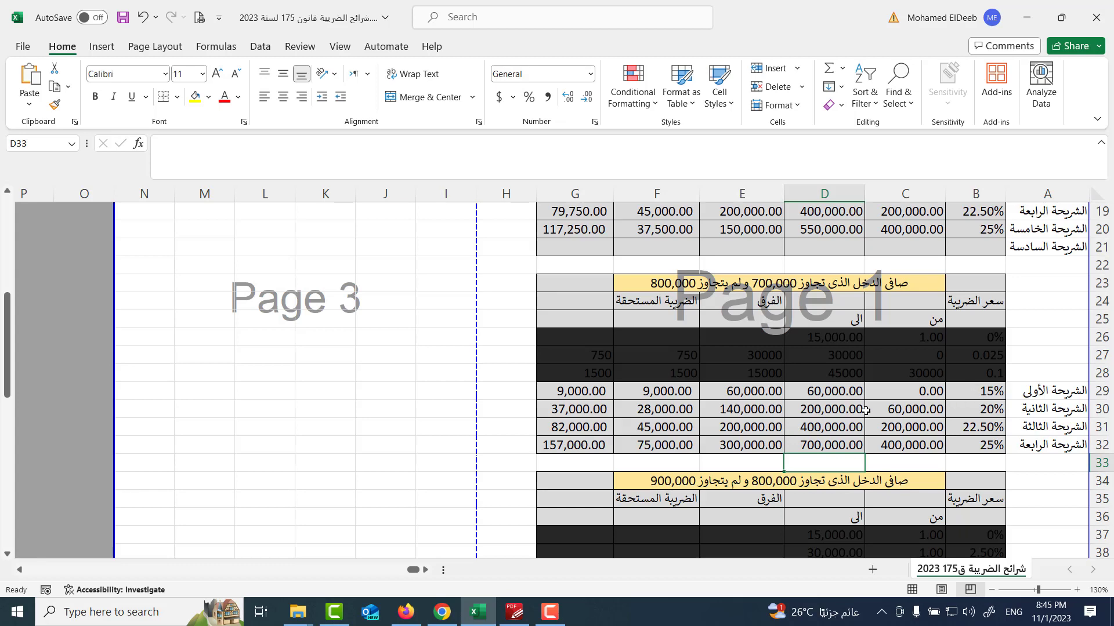
- Examine the tax due formulas in F30 and F31 and the cumulative SUM formula in G32 of the 700,000–800,000 table
{"action": "left_click", "coordinate": [678, 409]}
{"action": "double_click", "coordinate": [678, 409]}
{"action": "key", "text": "Return"}
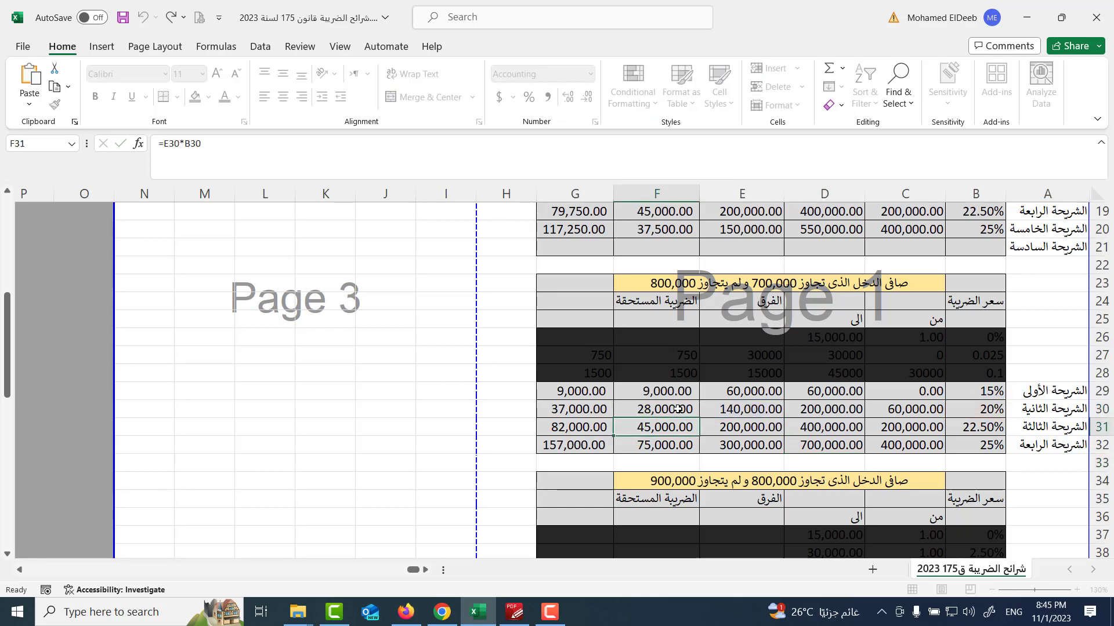
{"action": "double_click", "coordinate": [677, 429]}
{"action": "key", "text": "Return"}
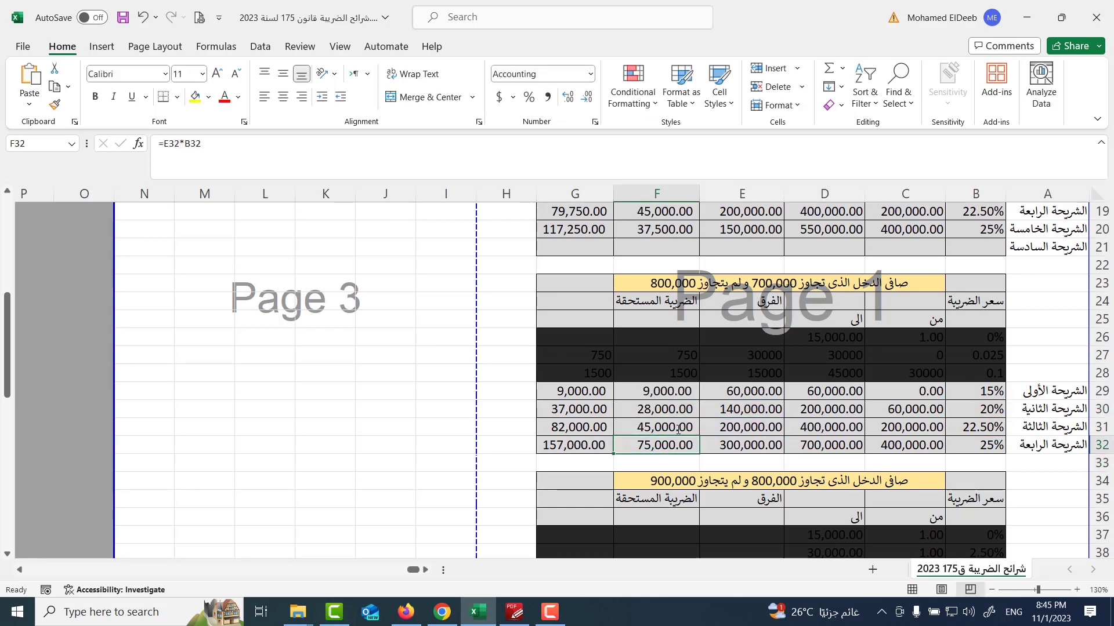
{"action": "left_click", "coordinate": [592, 441]}
{"action": "double_click", "coordinate": [591, 444]}
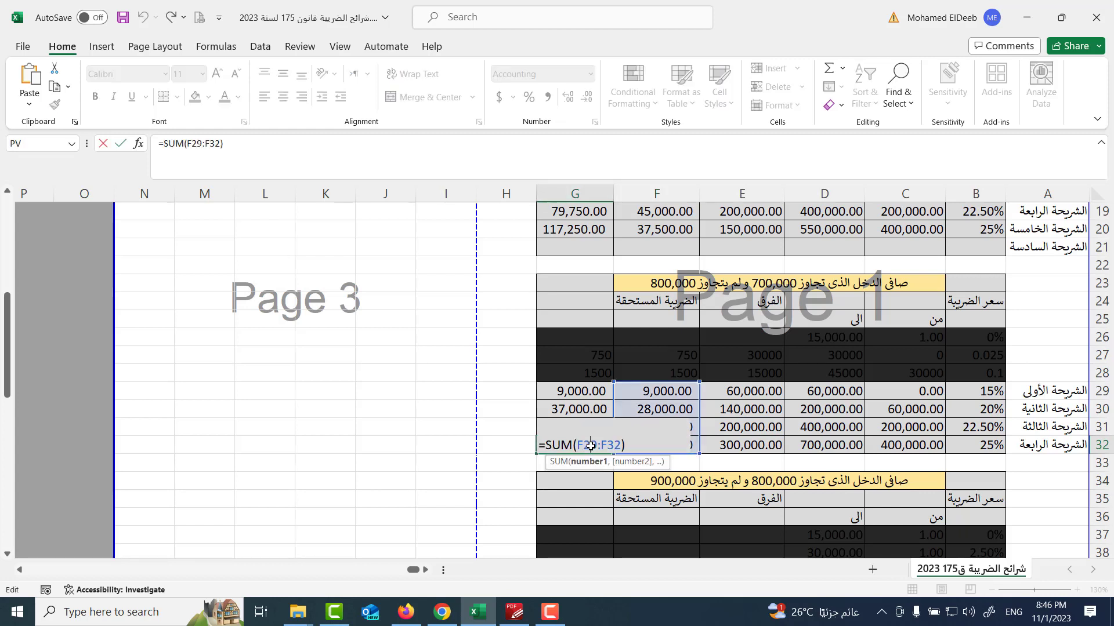
{"action": "key", "text": "Return"}
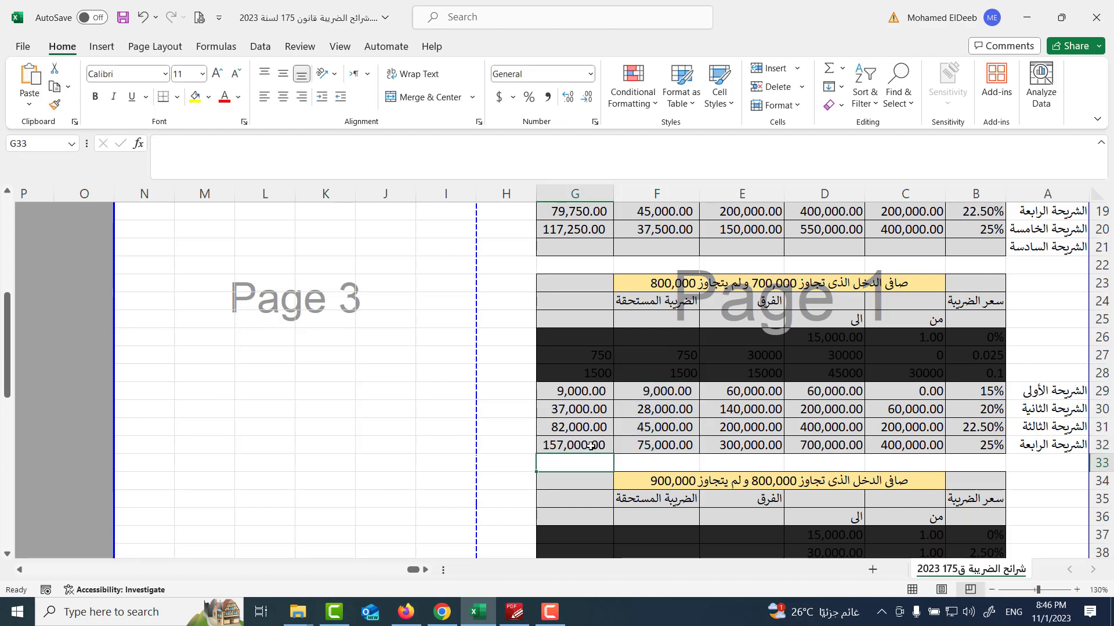
{"action": "left_click", "coordinate": [591, 446]}
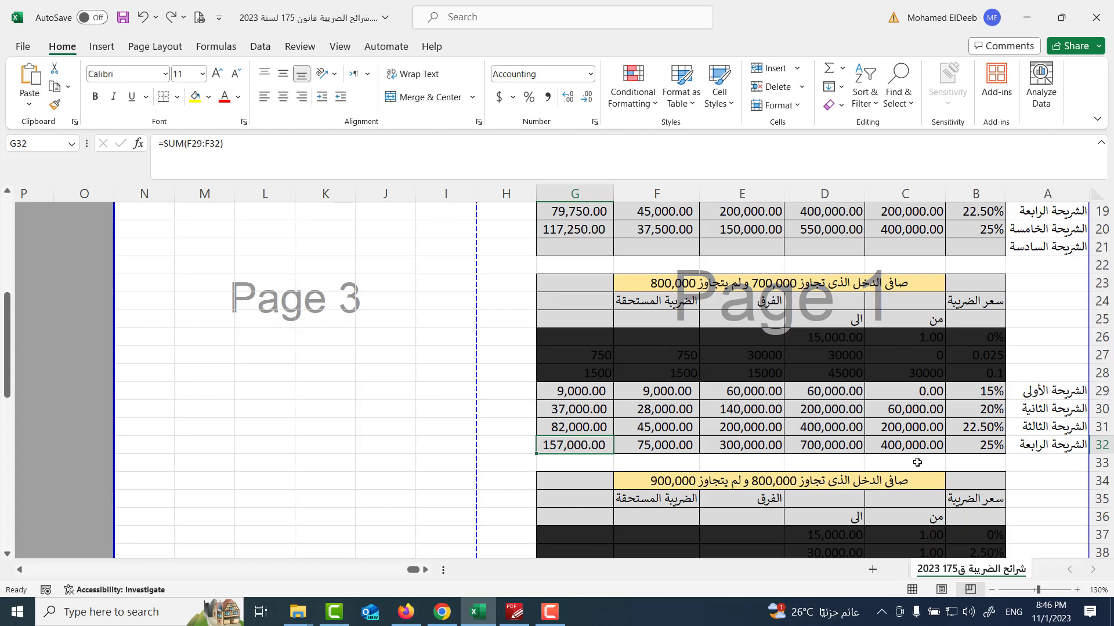
{"action": "key", "text": "Up"}
{"action": "key", "text": "Right"}
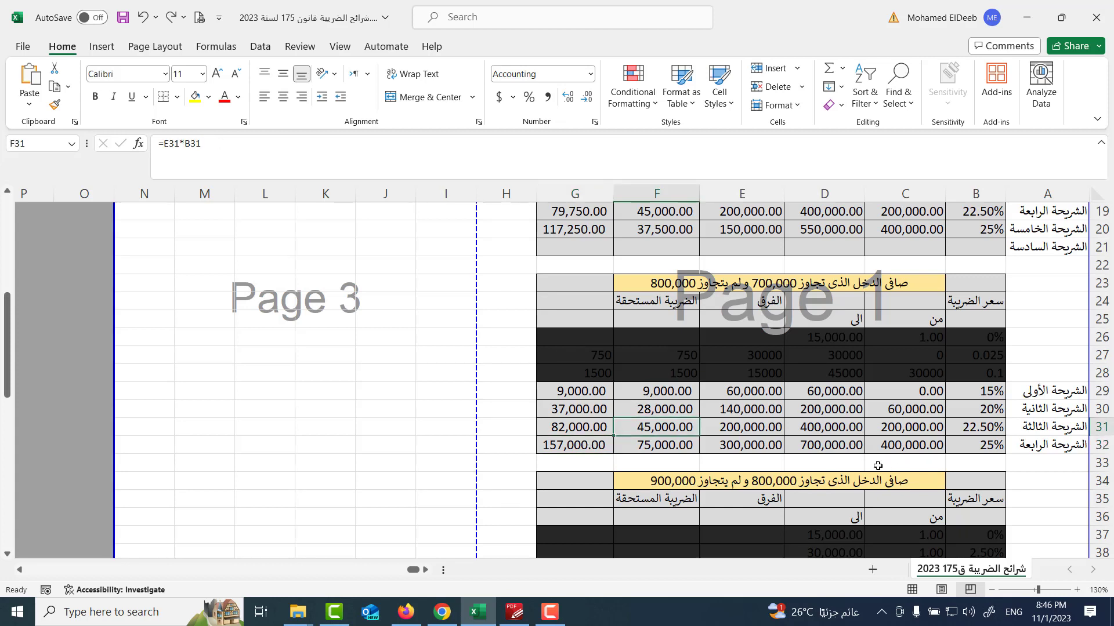
{"action": "key", "text": "Up"}
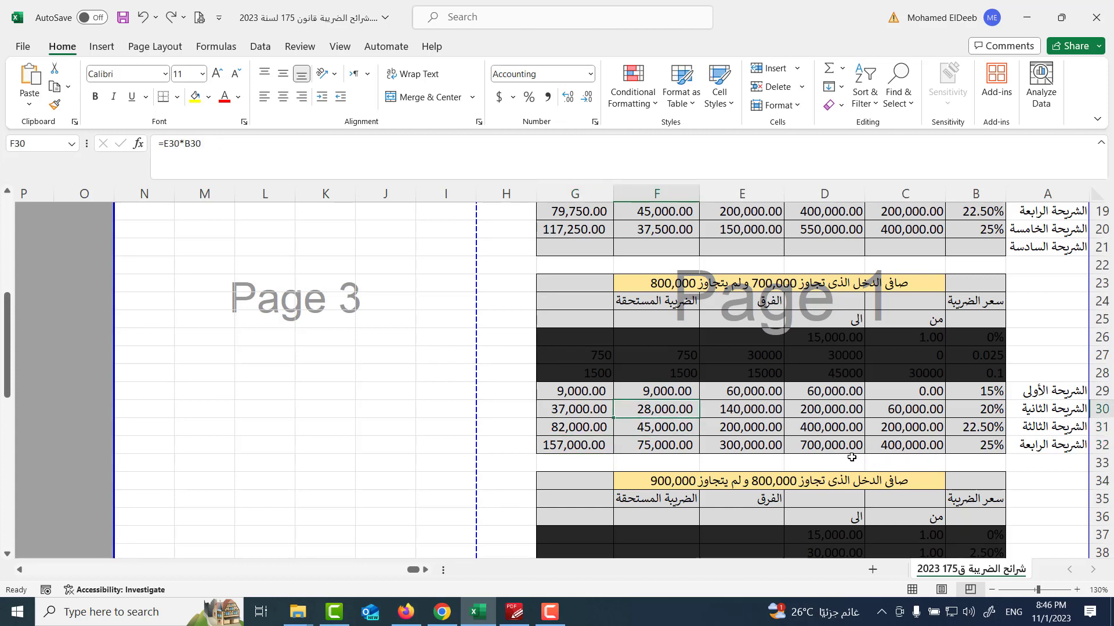
- Set the 25% bracket's upper limit in the 700,000–800,000 table, cell D32, to 800000
{"action": "left_click", "coordinate": [821, 447]}
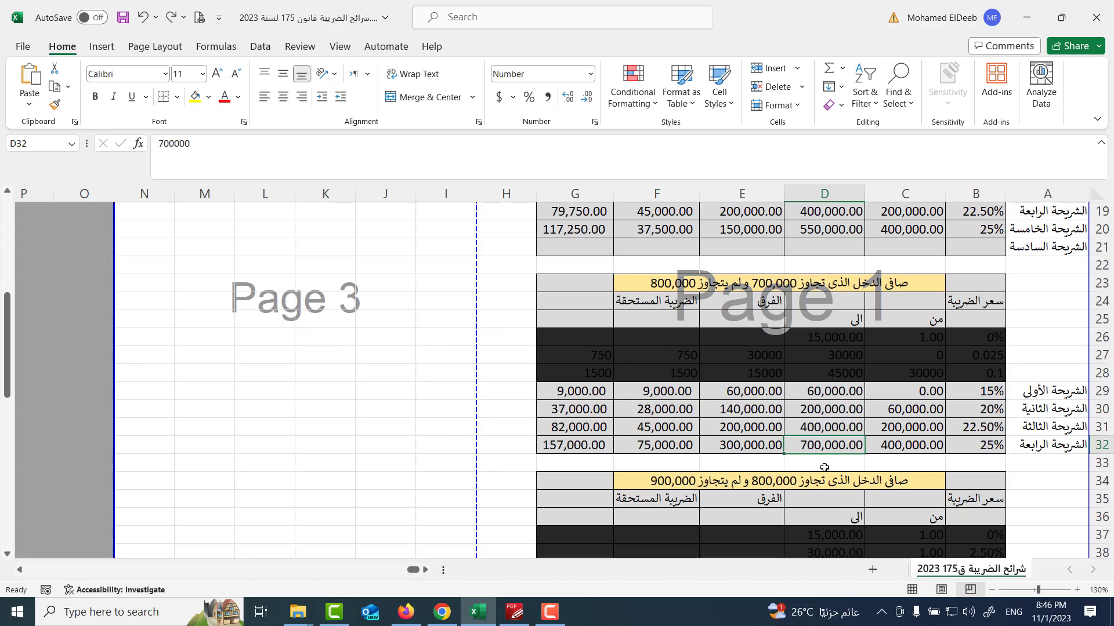
{"action": "type", "text": "800000"}
{"action": "key", "text": "ctrl+Return"}
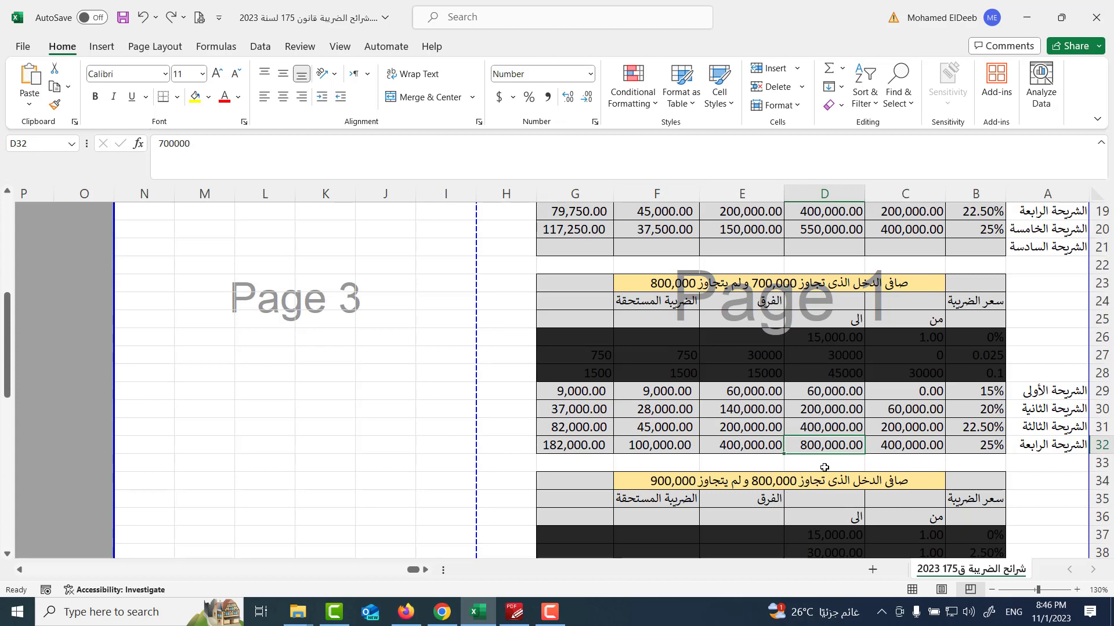
- Examine the cumulative SUM formulas in G41 and G42 of the 800,000–900,000 table
{"action": "scroll", "coordinate": [775, 437], "scroll_direction": "down", "scroll_amount": 3}
{"action": "scroll", "coordinate": [775, 436], "scroll_direction": "down", "scroll_amount": 1}
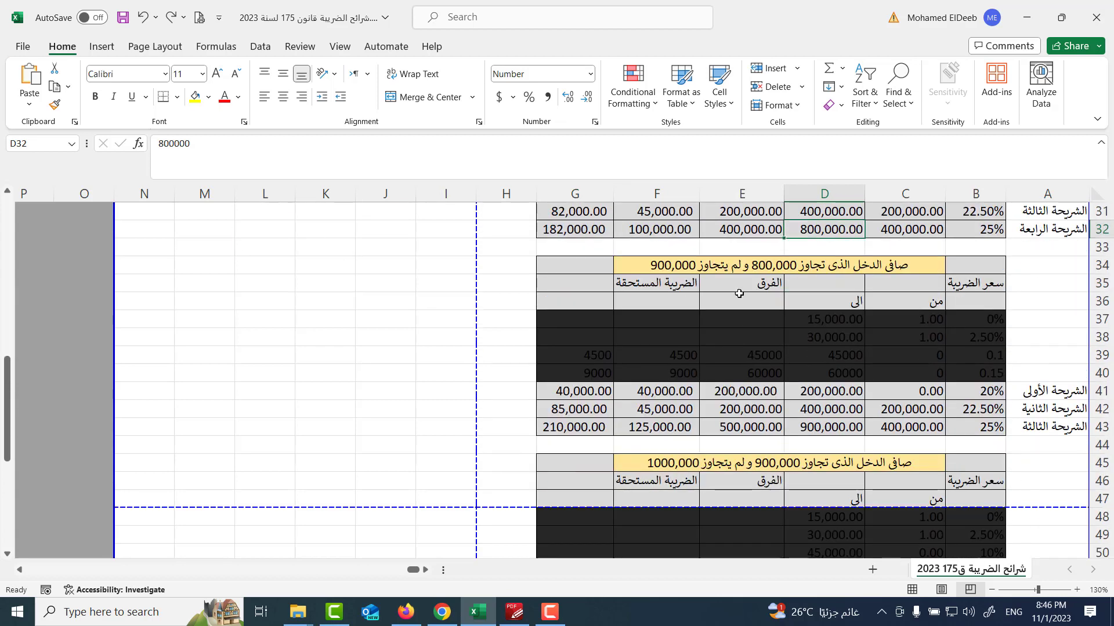
{"action": "scroll", "coordinate": [724, 338], "scroll_direction": "down", "scroll_amount": 1}
{"action": "scroll", "coordinate": [724, 338], "scroll_direction": "down", "scroll_amount": 1}
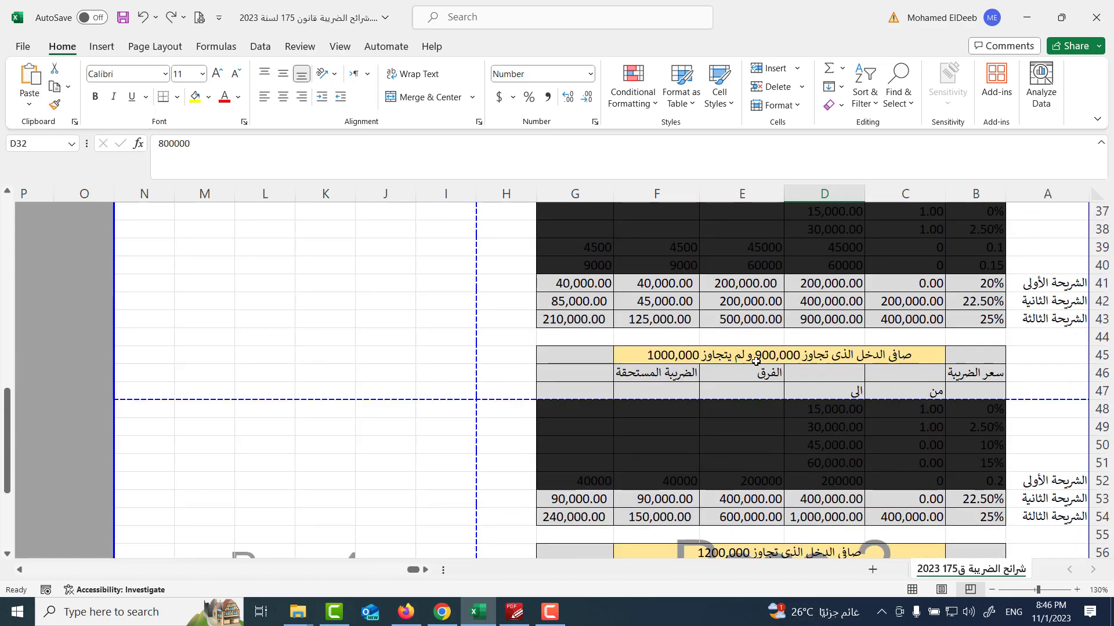
{"action": "scroll", "coordinate": [777, 385], "scroll_direction": "up", "scroll_amount": 2}
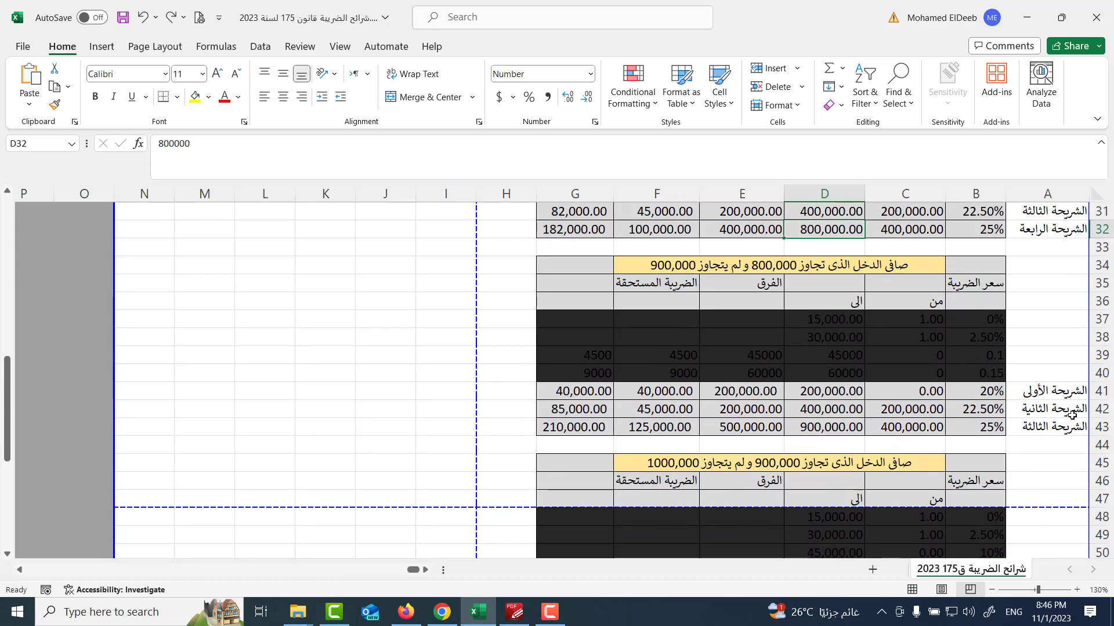
{"action": "scroll", "coordinate": [906, 405], "scroll_direction": "down", "scroll_amount": 1}
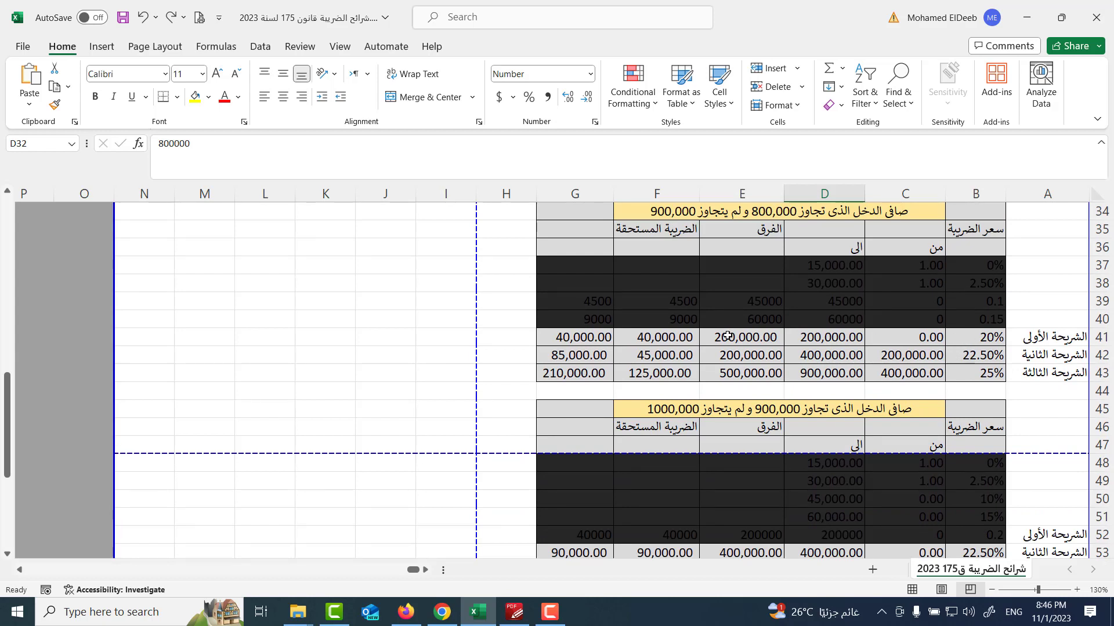
{"action": "left_click", "coordinate": [597, 336]}
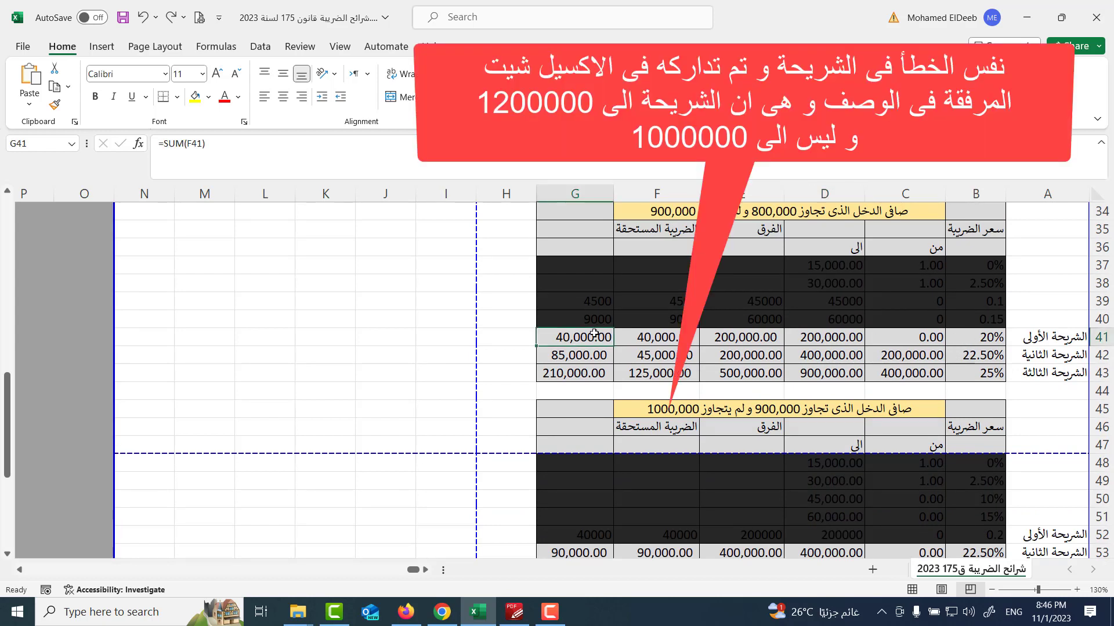
{"action": "double_click", "coordinate": [596, 335]}
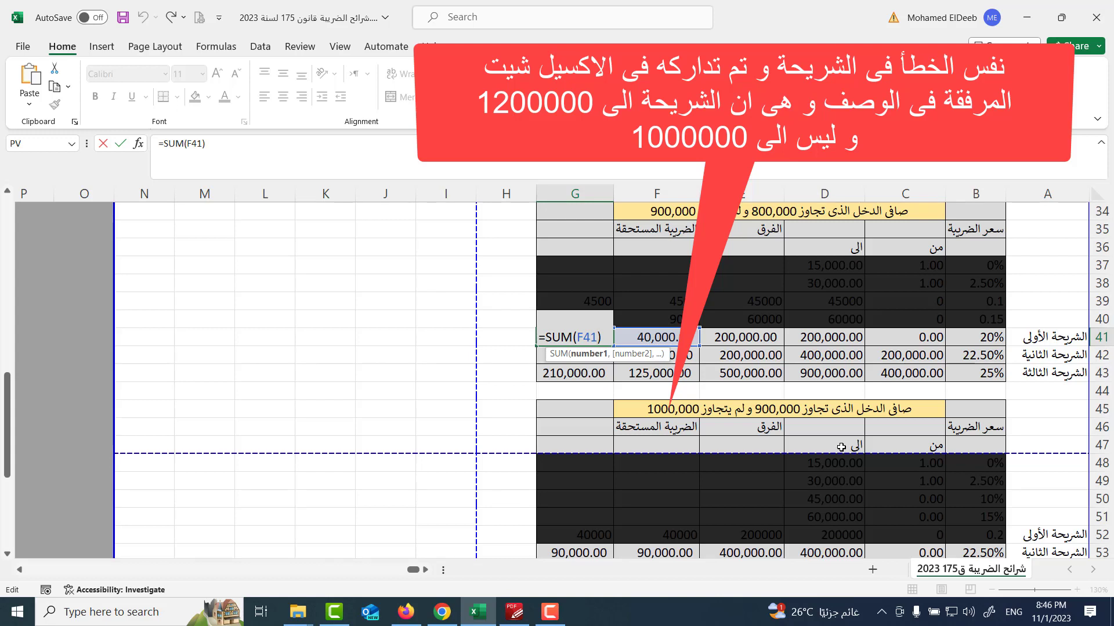
{"action": "key", "text": "Escape"}
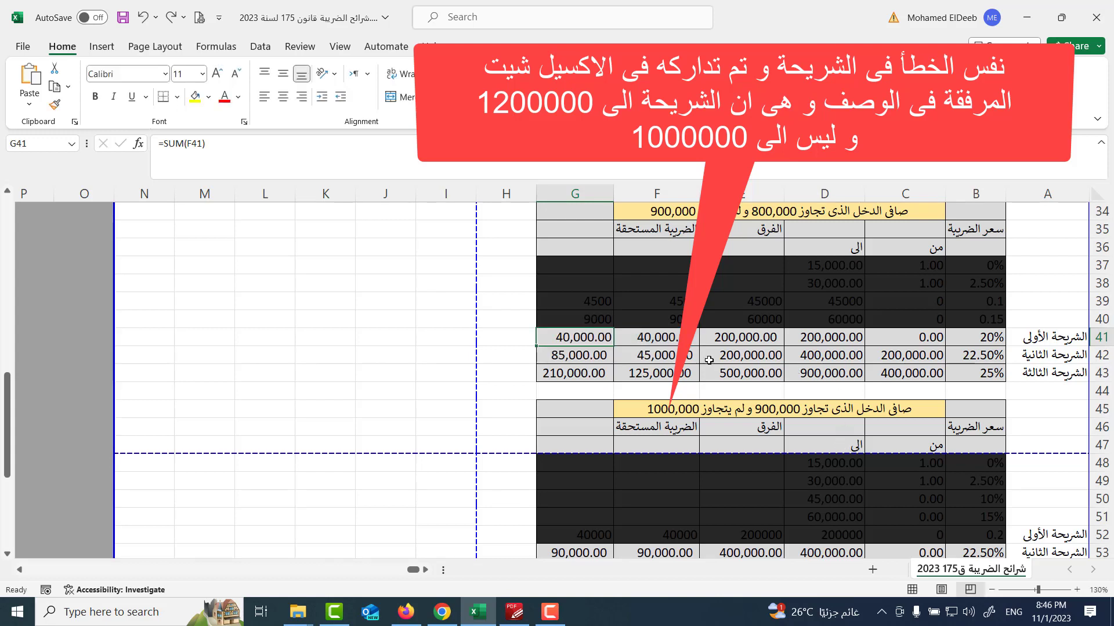
{"action": "double_click", "coordinate": [587, 341]}
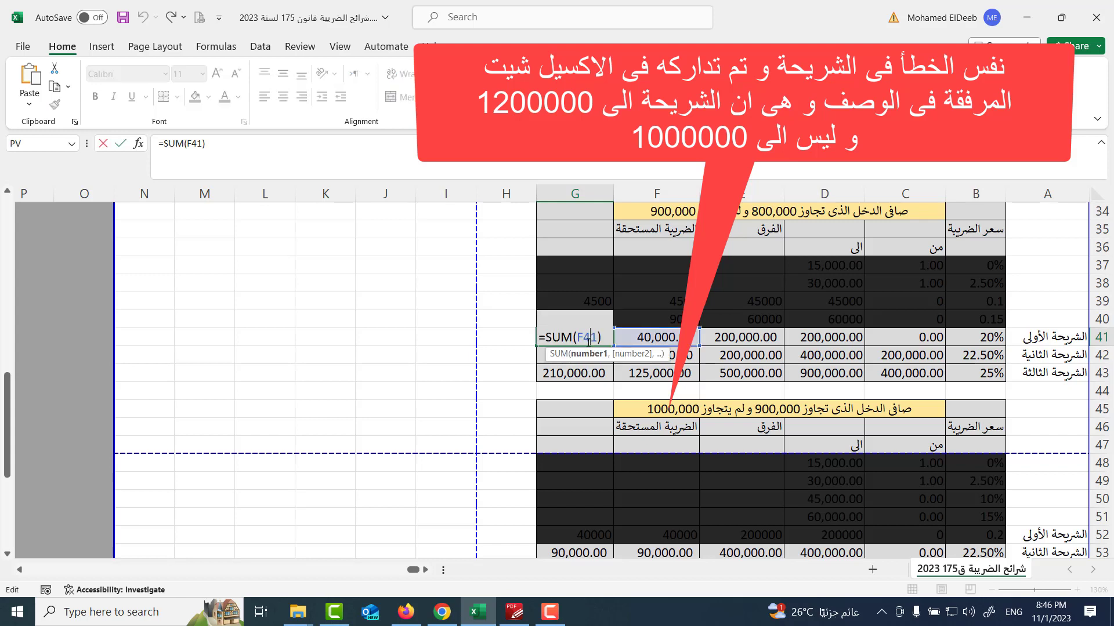
{"action": "key", "text": "Escape"}
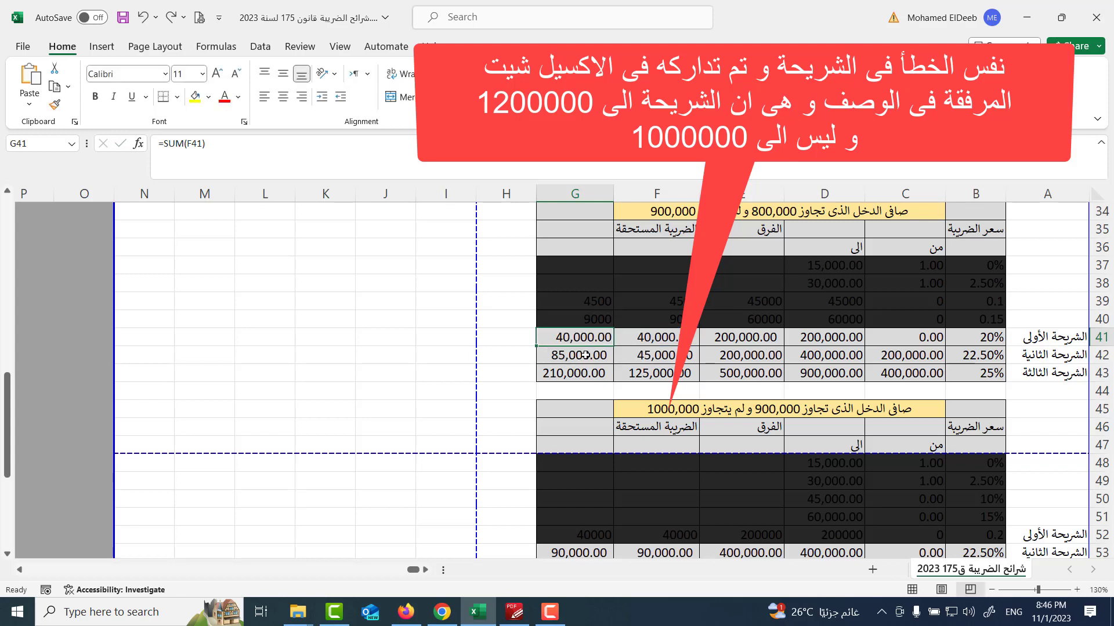
{"action": "double_click", "coordinate": [585, 355]}
{"action": "key", "text": "Return"}
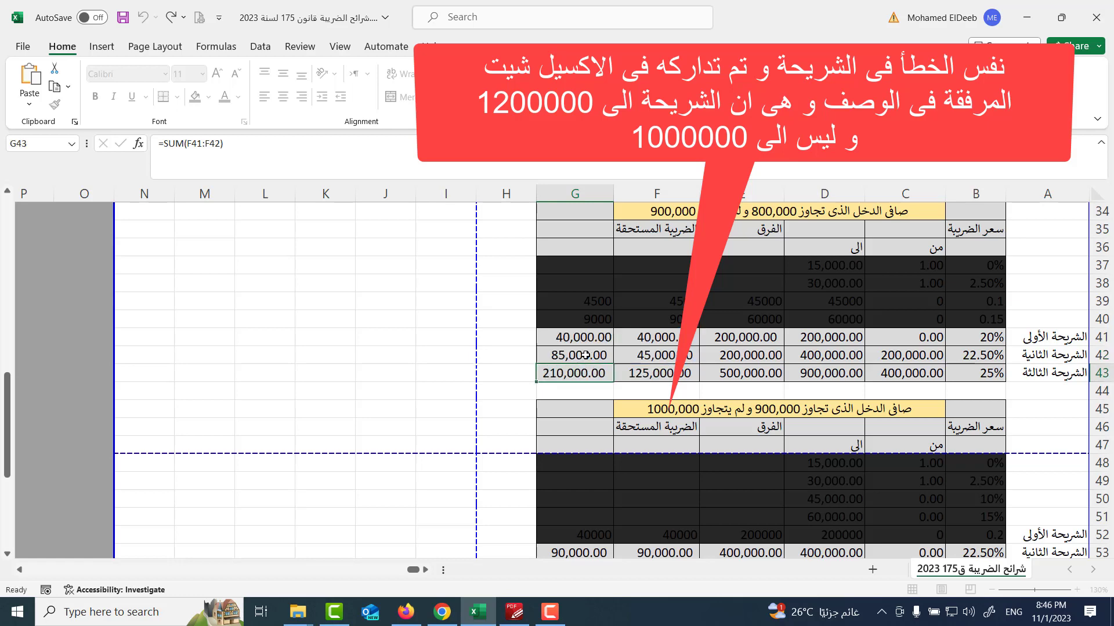
- Examine the tax due formulas in F42 and F41 of the 800,000–900,000 table
{"action": "double_click", "coordinate": [649, 359]}
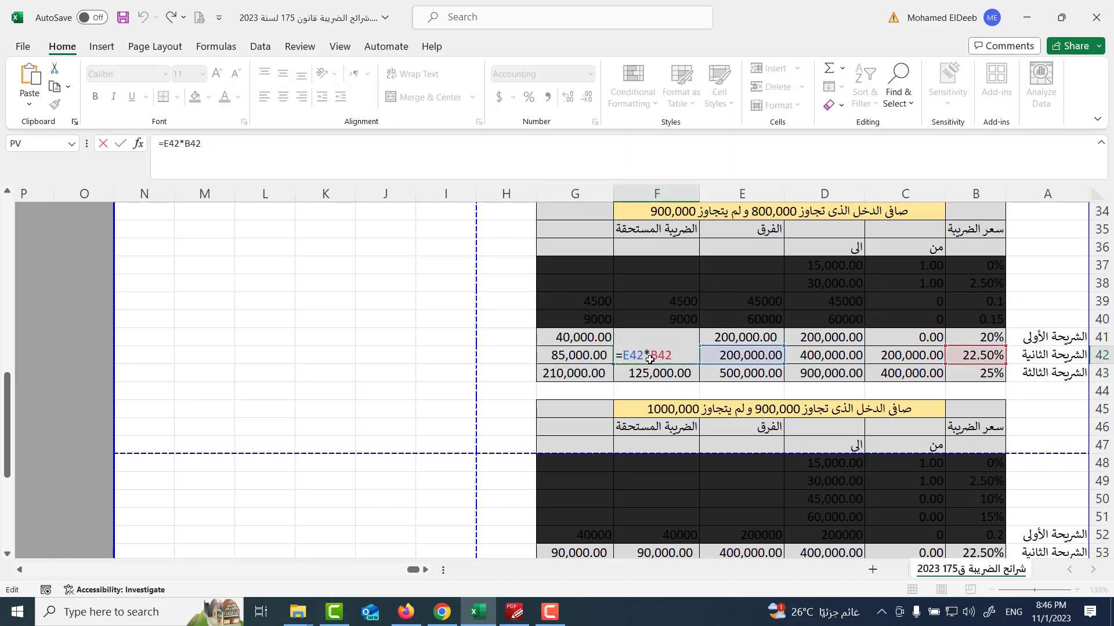
{"action": "key", "text": "Return"}
{"action": "double_click", "coordinate": [656, 337]}
{"action": "key", "text": "Return"}
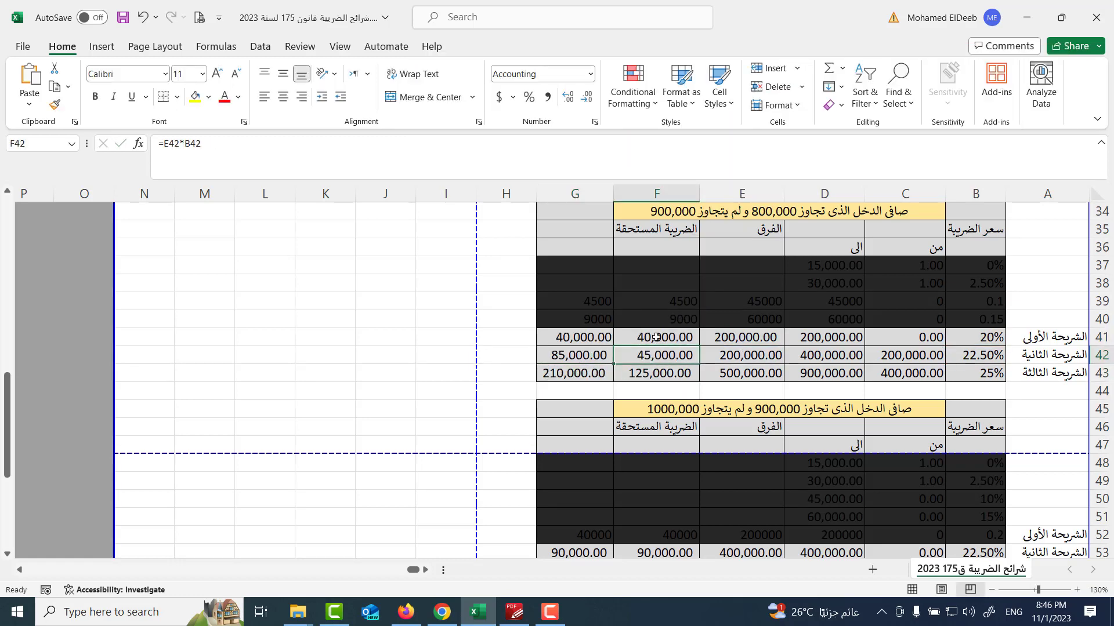
- Set the 27.5% bracket's upper limit in the above-1,200,000 table, cell D66, to 0
{"action": "scroll", "coordinate": [656, 338], "scroll_direction": "down", "scroll_amount": 2}
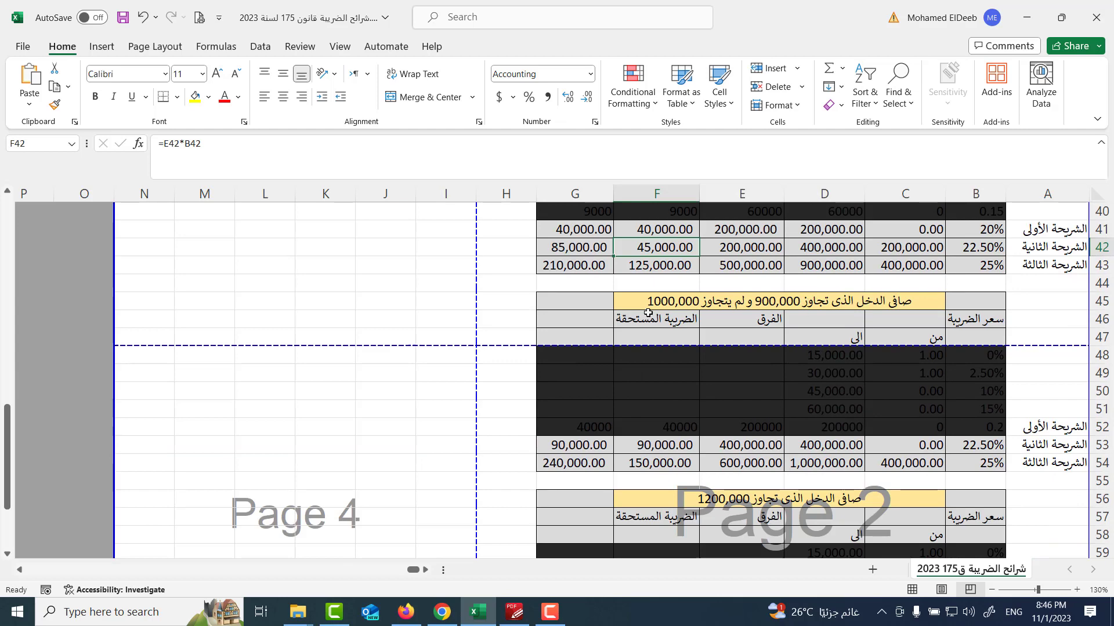
{"action": "scroll", "coordinate": [816, 397], "scroll_direction": "down", "scroll_amount": 2}
{"action": "scroll", "coordinate": [742, 393], "scroll_direction": "down", "scroll_amount": 2}
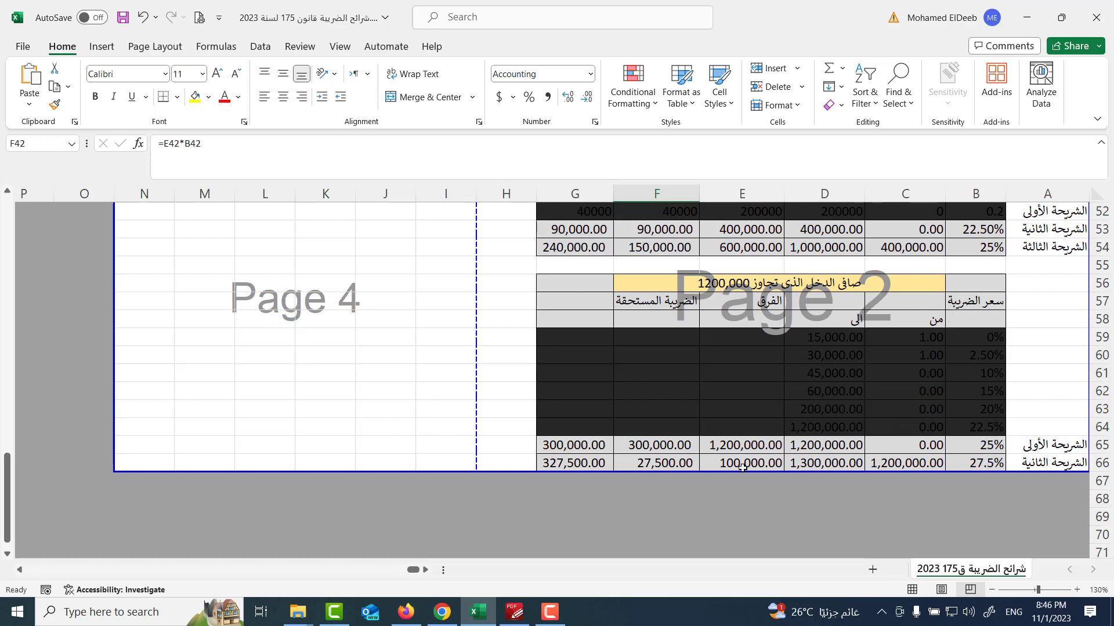
{"action": "left_click", "coordinate": [841, 465]}
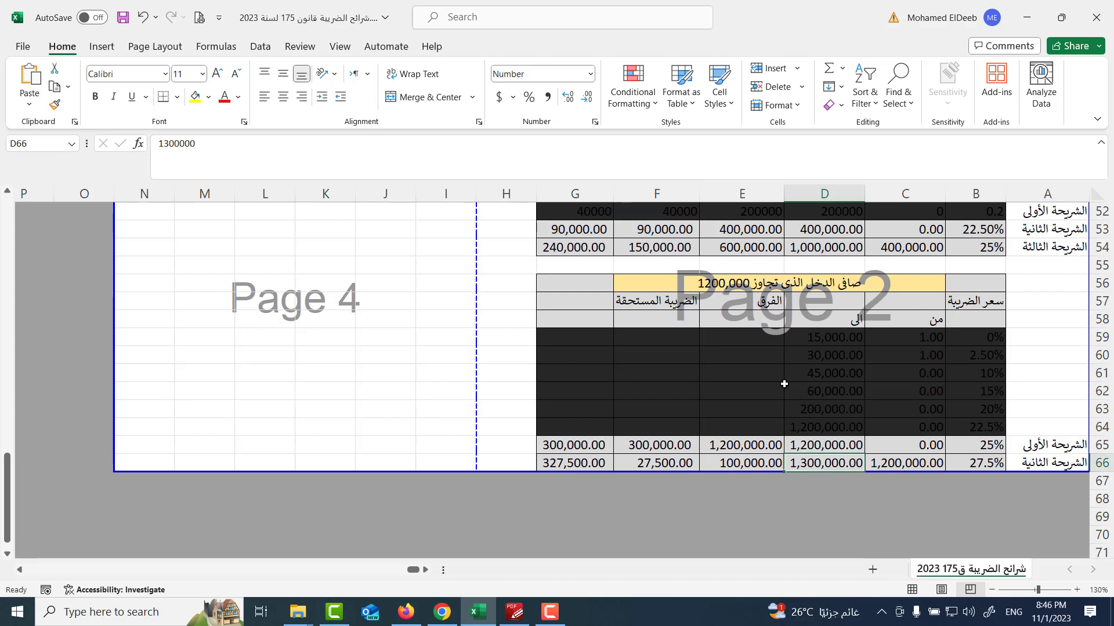
{"action": "type", "text": "0"}
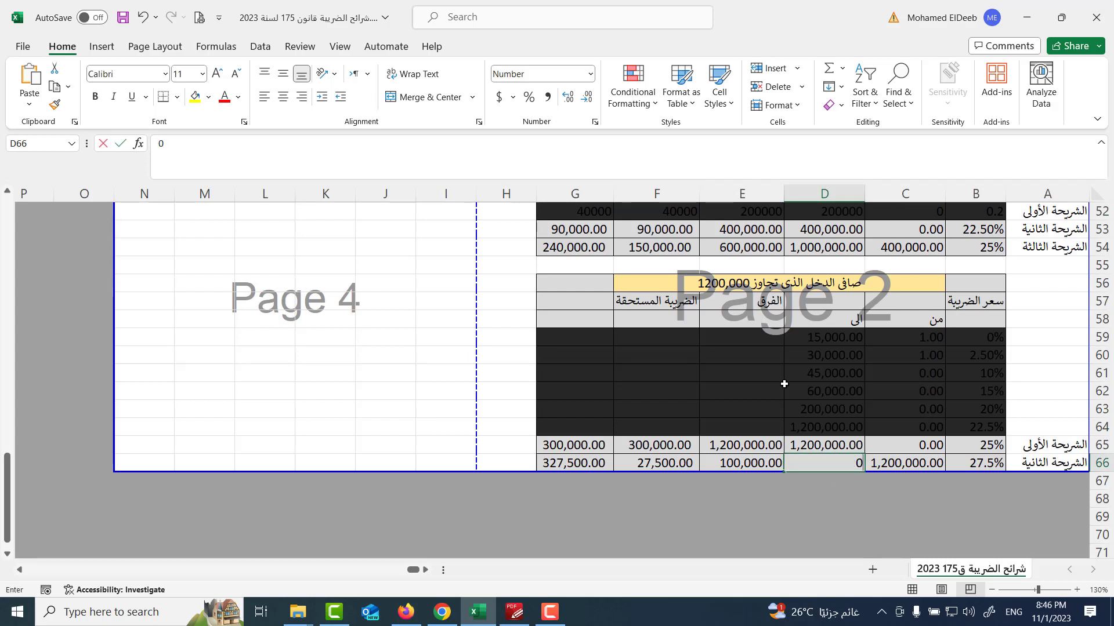
{"action": "key", "text": "Return"}
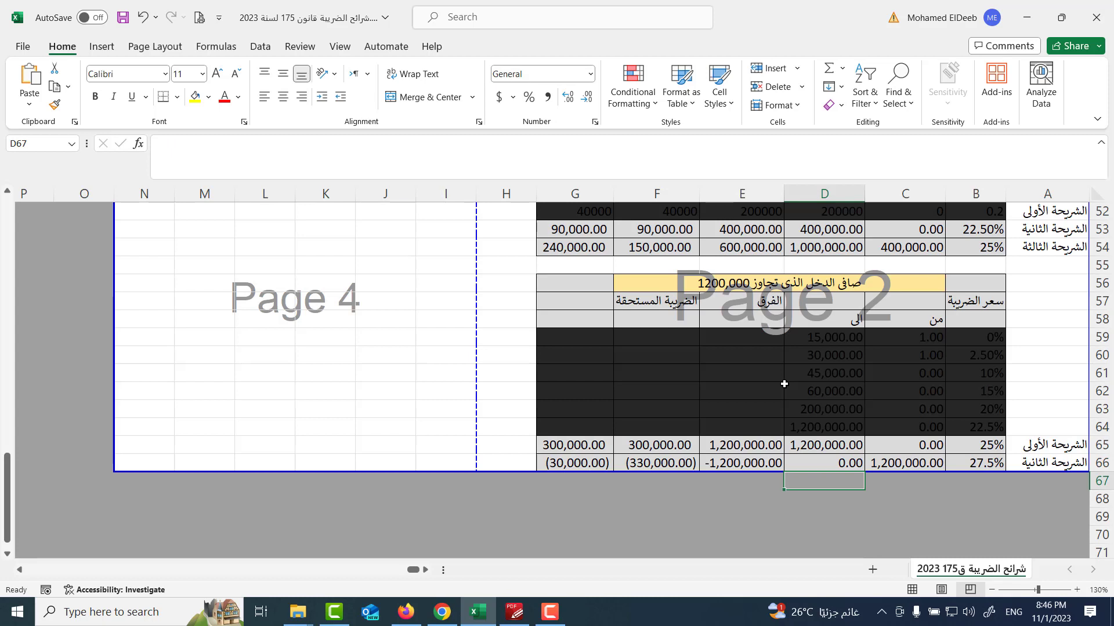
- Set the 27.5% bracket's upper limit in the above-1,200,000 table, cell D66, to 1500000
{"action": "left_click", "coordinate": [830, 462]}
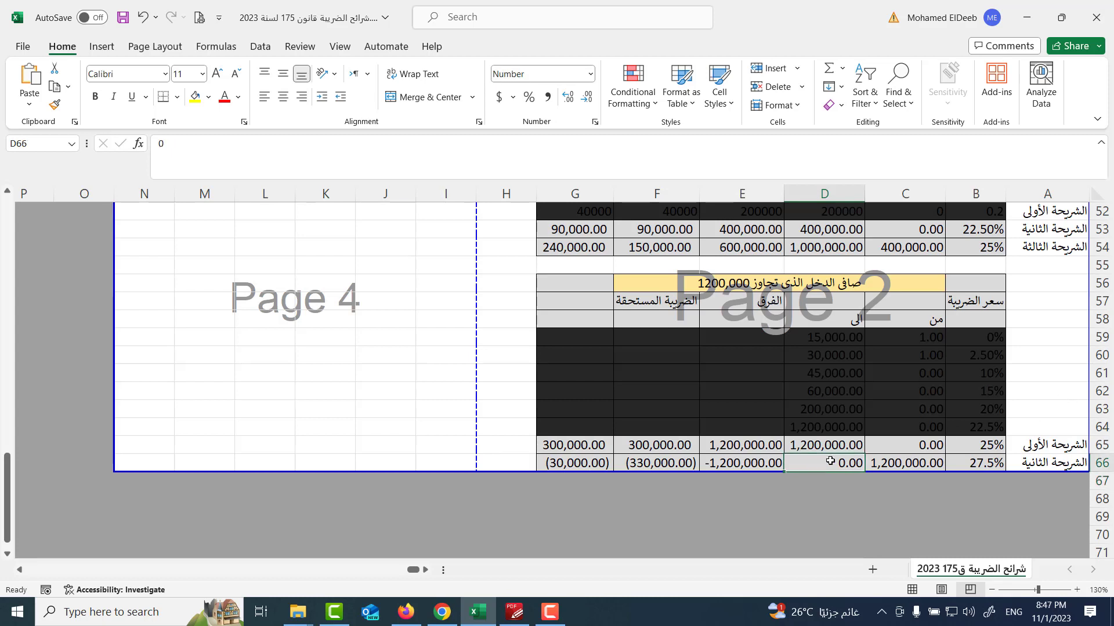
{"action": "type", "text": "15"}
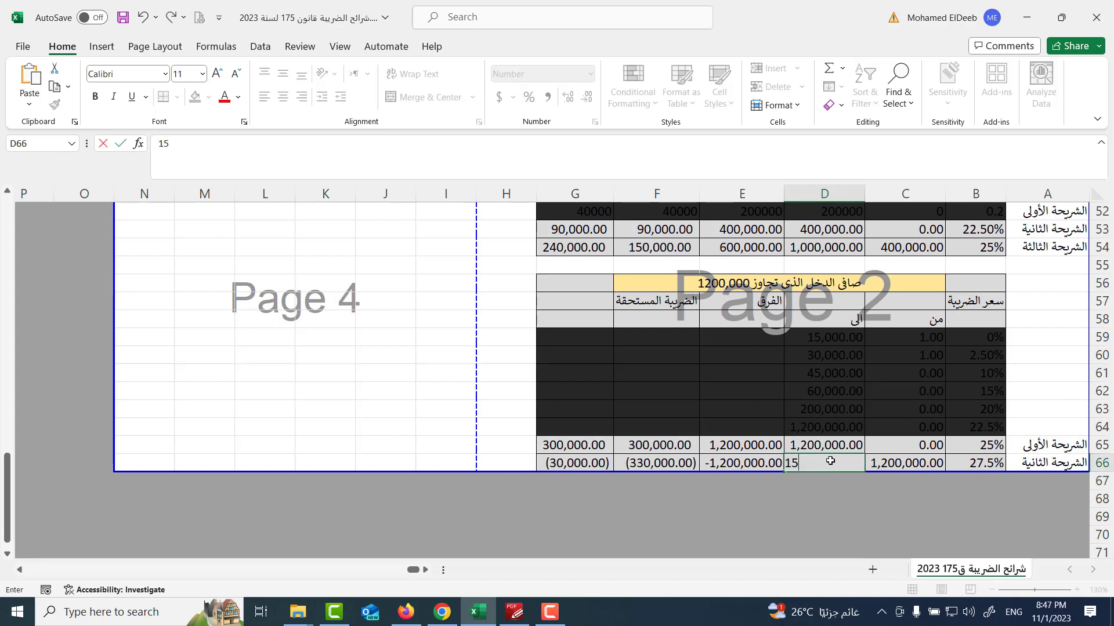
{"action": "type", "text": "00000"}
{"action": "key", "text": "Return"}
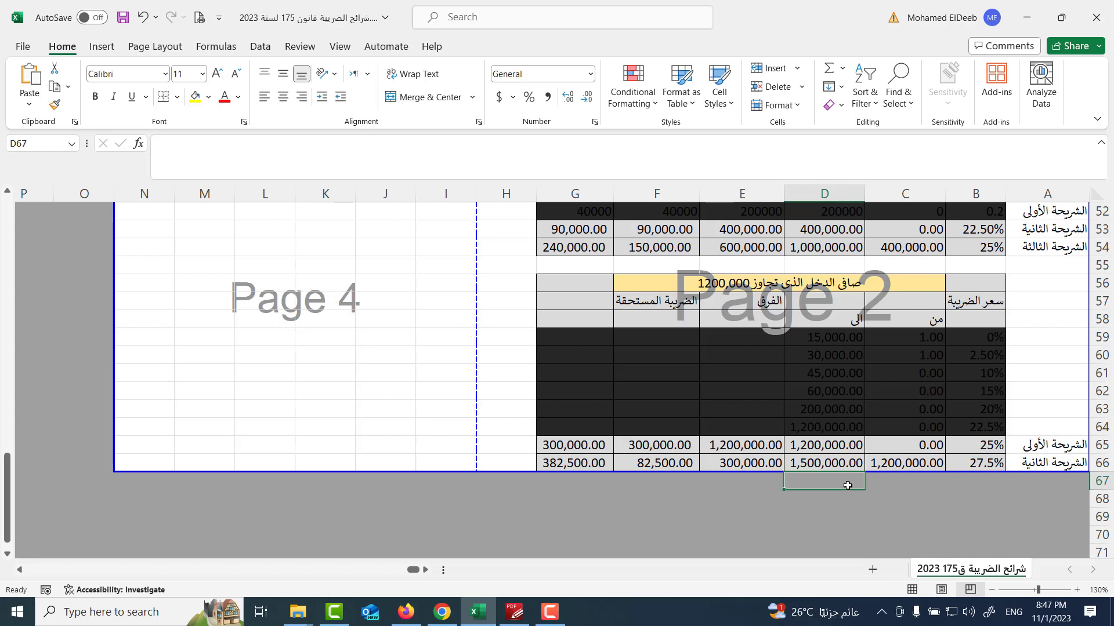
- Shrink the range summed by G65's cumulative formula so it starts below F63, and check the SUM formula in G66
{"action": "double_click", "coordinate": [594, 443]}
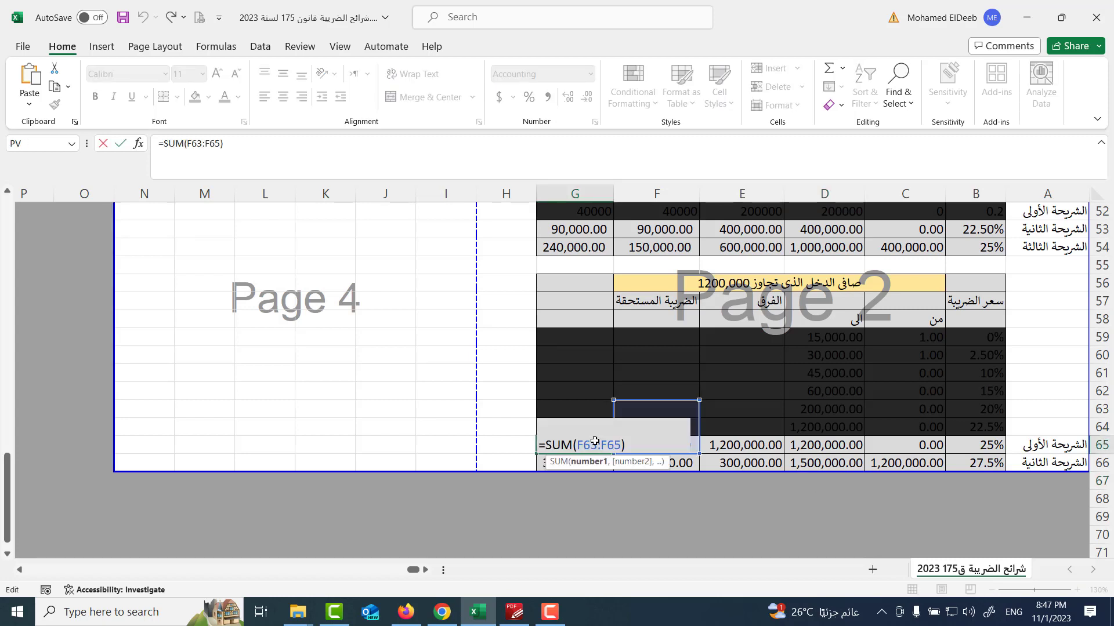
{"action": "key", "text": "Escape"}
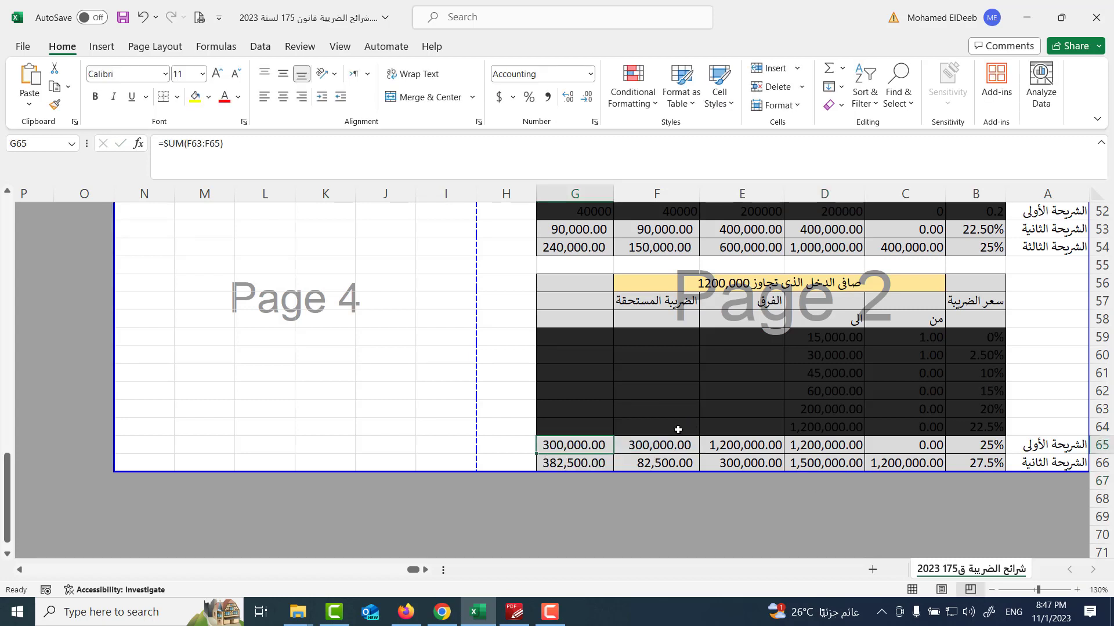
{"action": "key", "text": "F2"}
{"action": "left_click_drag", "start_coordinate": [688, 404], "coordinate": [698, 431]}
{"action": "key", "text": "Return"}
{"action": "double_click", "coordinate": [590, 460]}
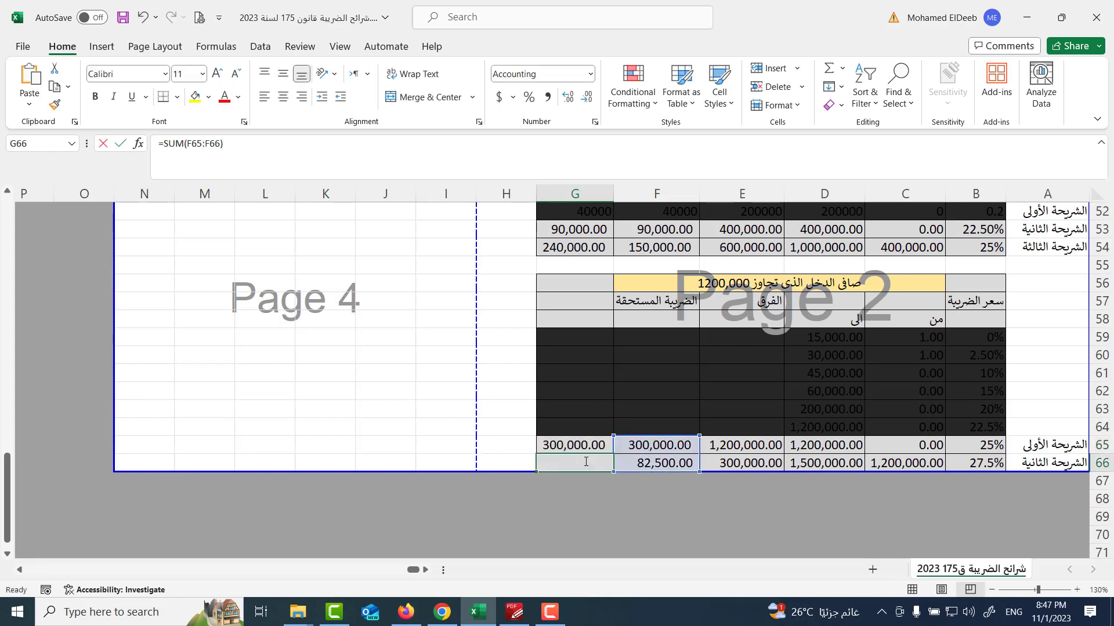
{"action": "key", "text": "Return"}
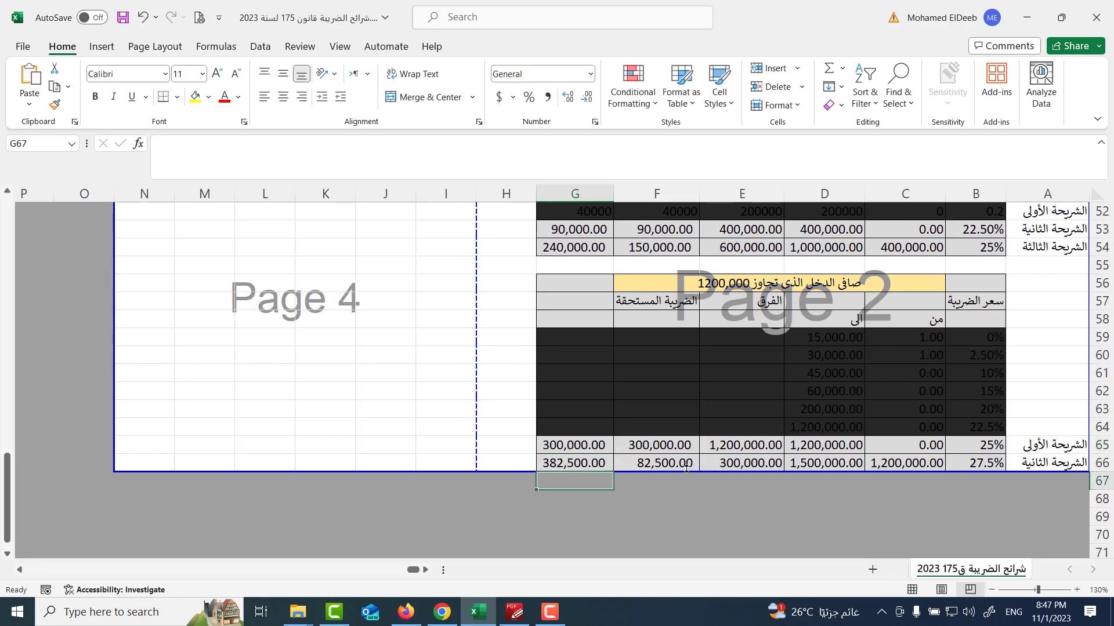
- Fill the 27.5% bracket's upper limit cell D66 with yellow and save the workbook
{"action": "left_click", "coordinate": [827, 464]}
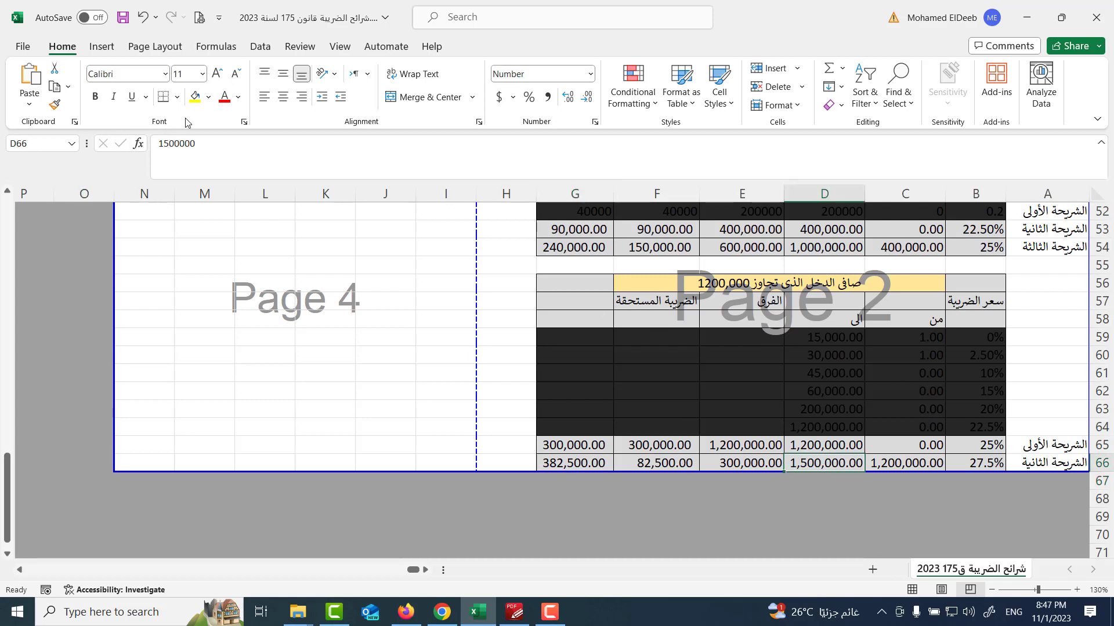
{"action": "left_click", "coordinate": [195, 97]}
{"action": "left_click", "coordinate": [122, 17]}
- Switch to PDF-XChange Editor and review the Article 8 tax rate tables in Law 30 and Law 175 of 2023, ending at Law 175's title
{"action": "left_click", "coordinate": [514, 612]}
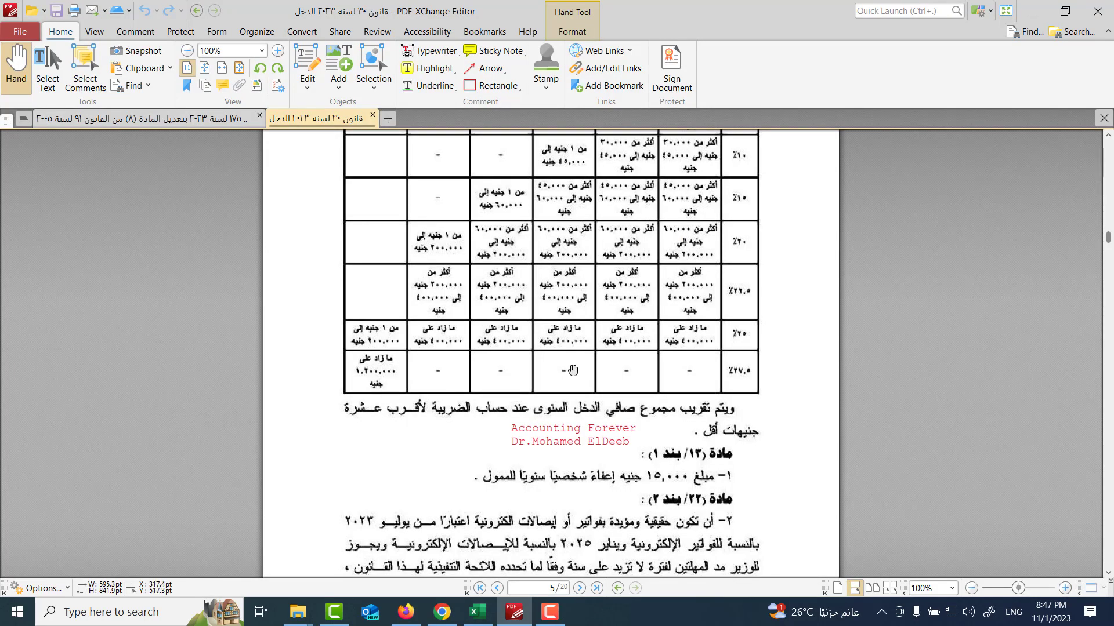
{"action": "scroll", "coordinate": [577, 365], "scroll_direction": "up", "scroll_amount": 10}
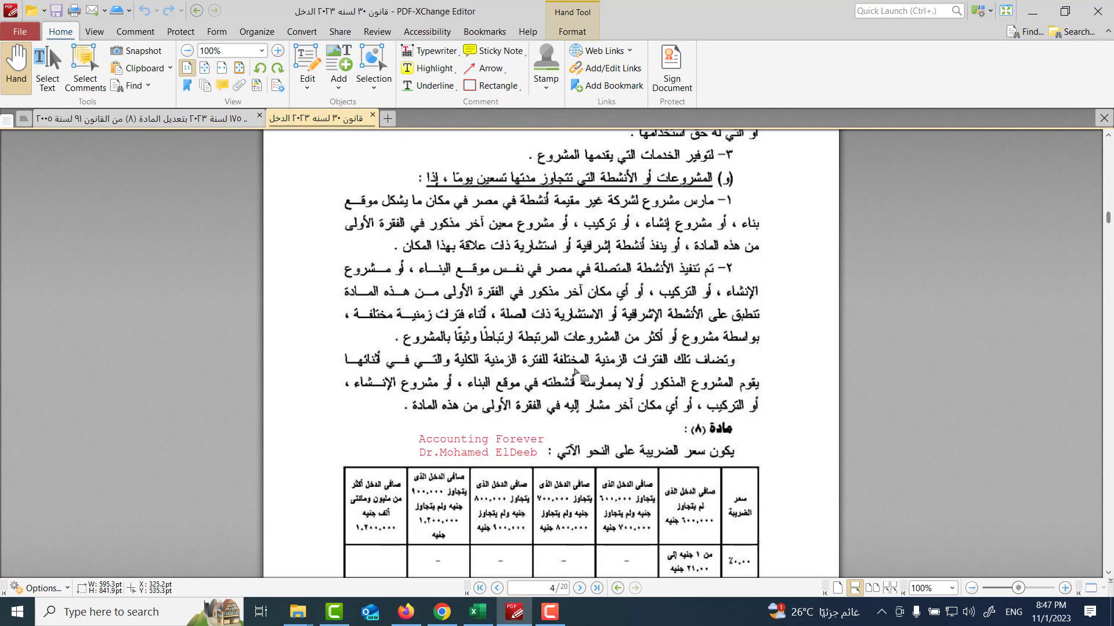
{"action": "left_click", "coordinate": [164, 119]}
{"action": "scroll", "coordinate": [544, 343], "scroll_direction": "up", "scroll_amount": 10}
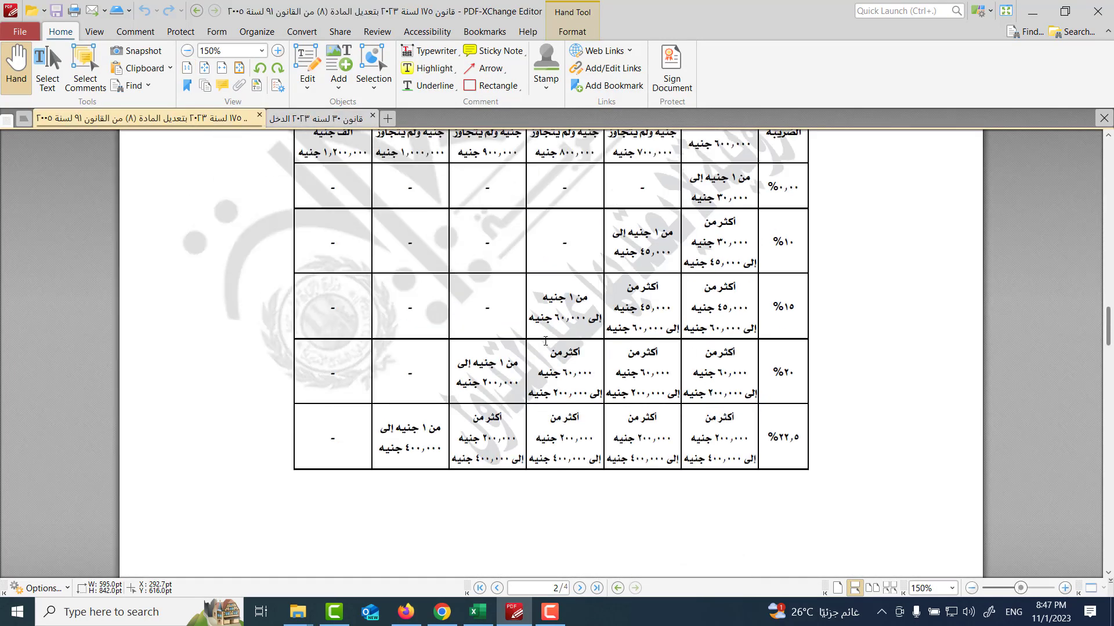
{"action": "scroll", "coordinate": [544, 343], "scroll_direction": "up", "scroll_amount": 8}
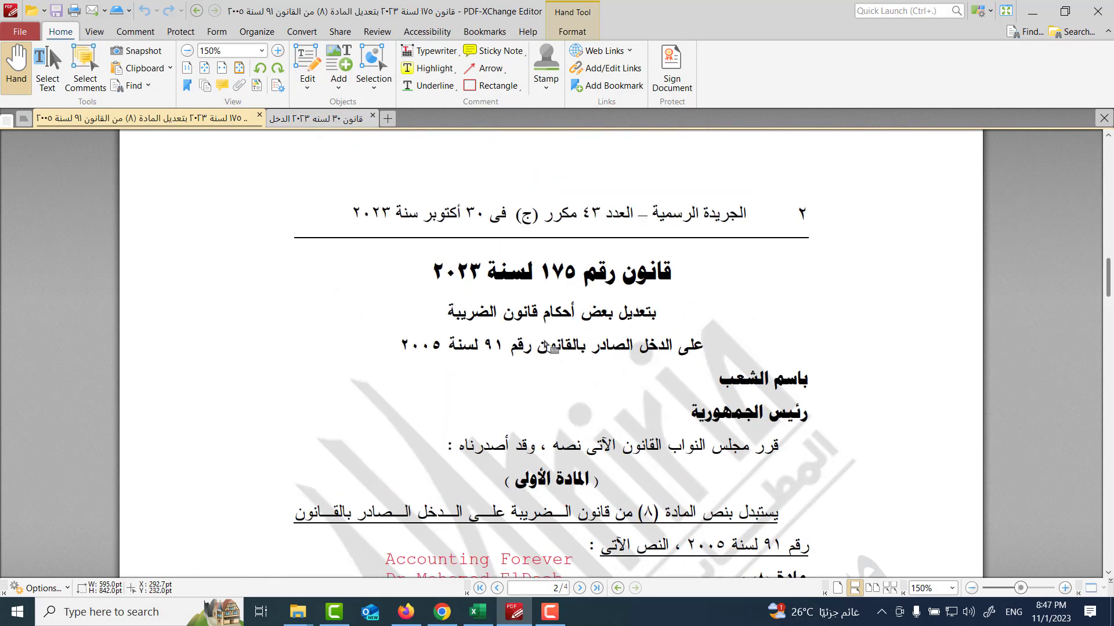